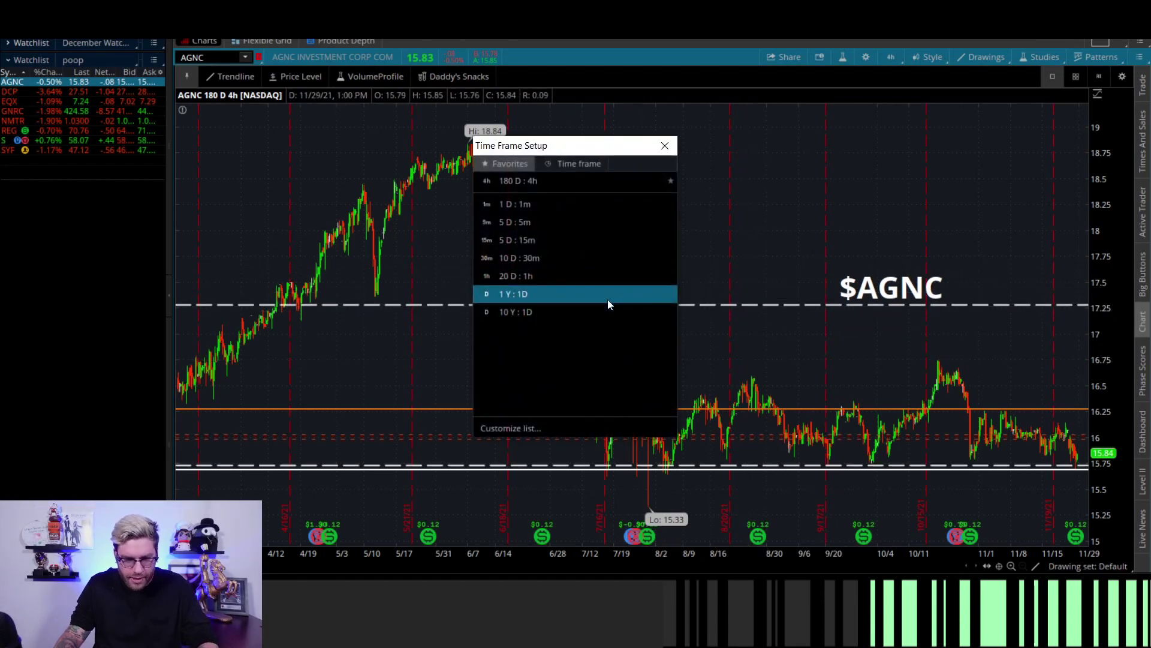
- View the AGNC chart on the one-year daily time frame (1 Y : 1D)
left_click(608, 304)
left_click_drag(855, 561, 945, 520)
left_click(868, 486)
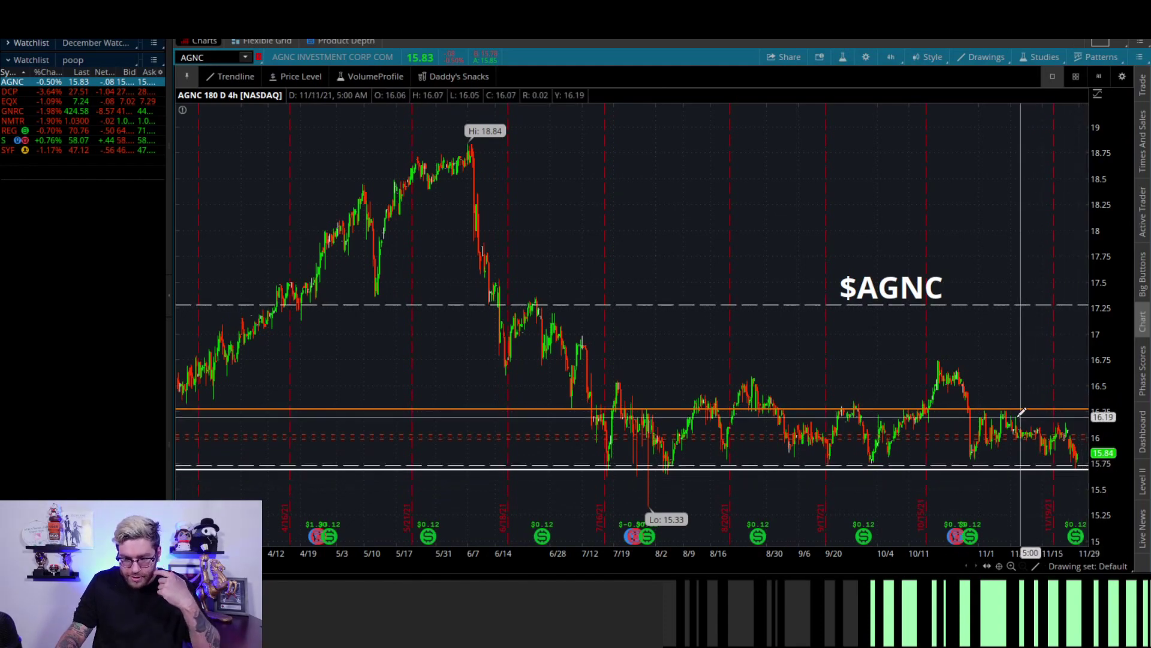
- Review AGNC's long-term price history on the 10 Y : 1D time frame and return the chart to 180 D : 4h
double_click(914, 427)
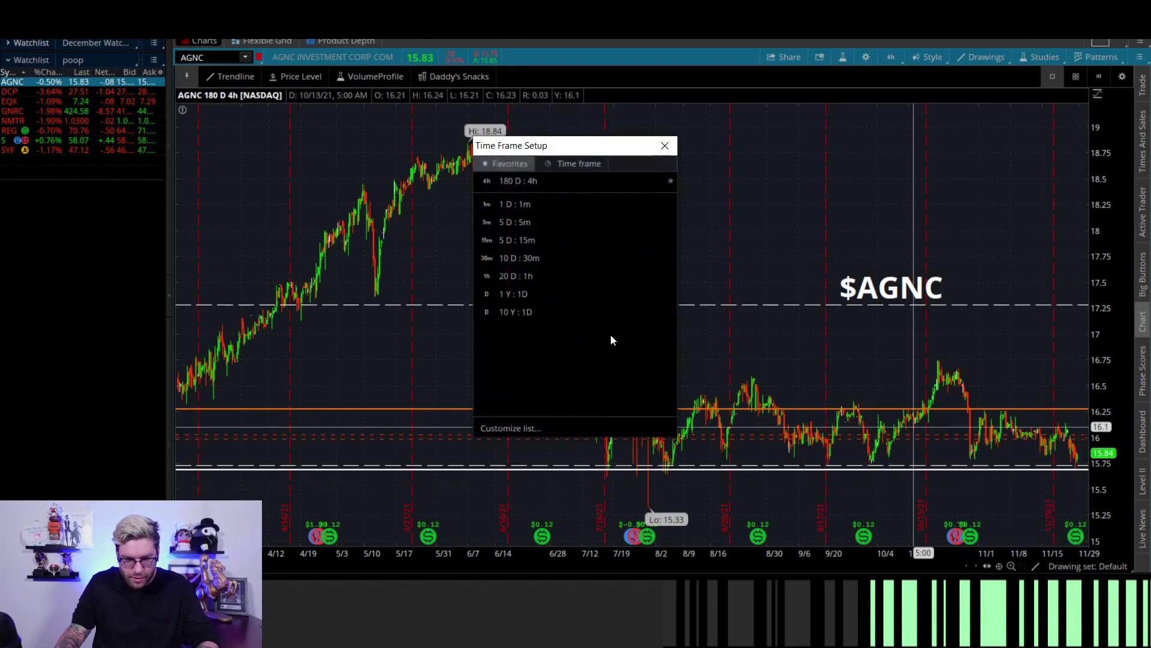
left_click(547, 311)
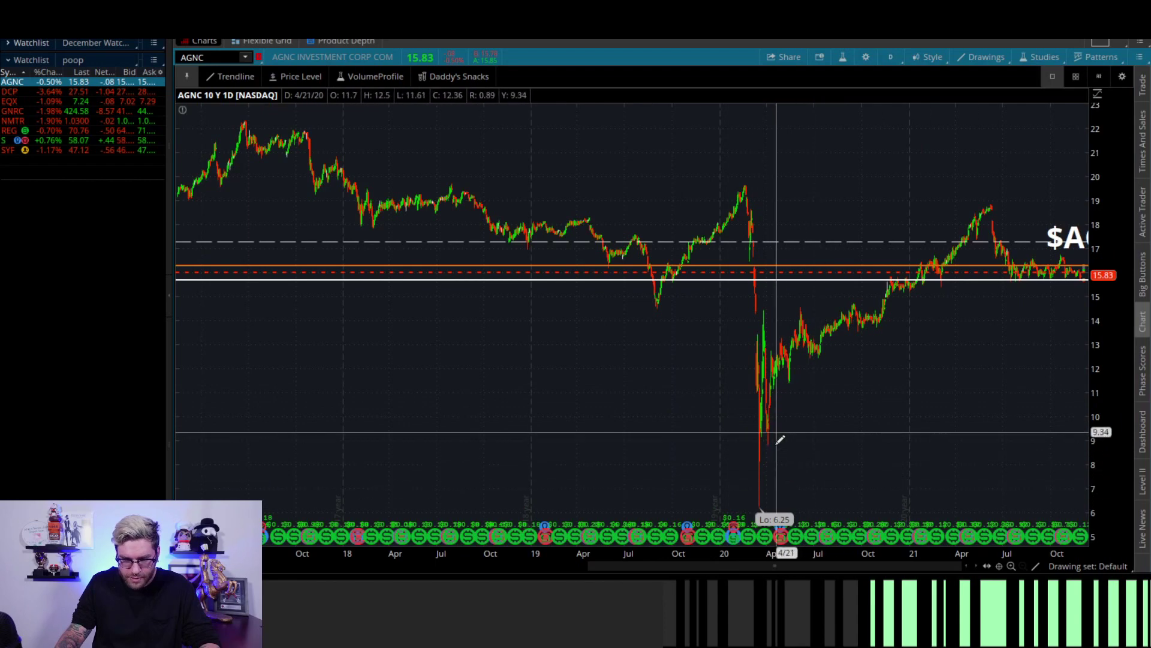
double_click(754, 398)
left_click(537, 295)
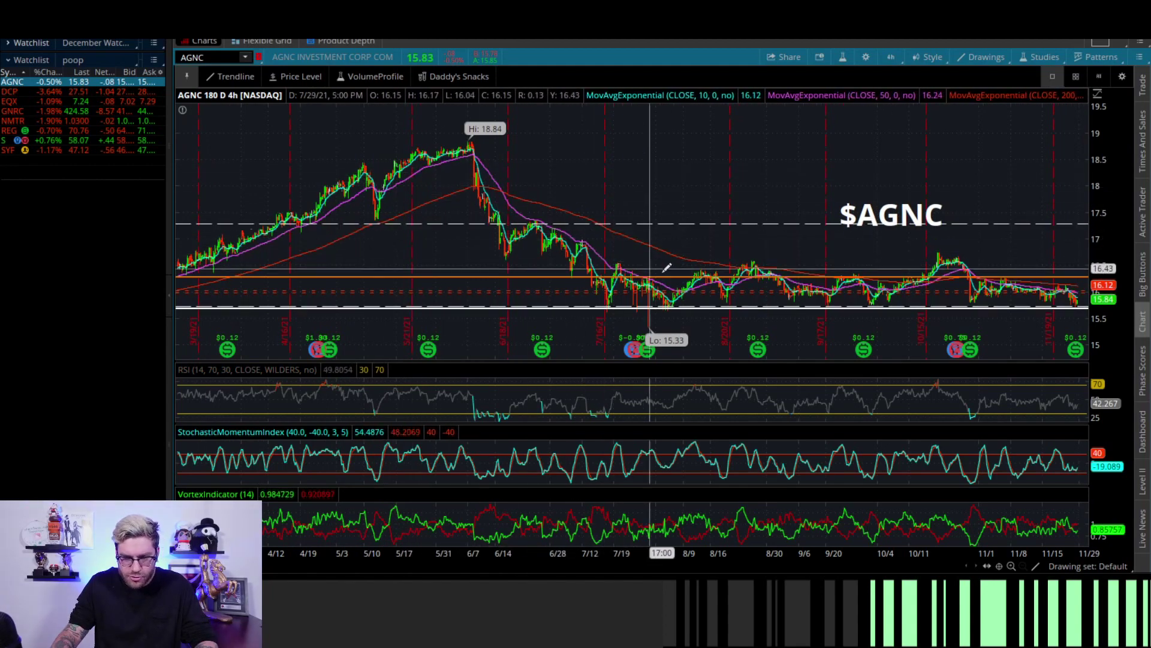
- Examine AGNC's recent 4-hour candles against the 10-, 50- and 200-period exponential moving averages and the full 180-day trend
scroll(1127, 337, "up", 3)
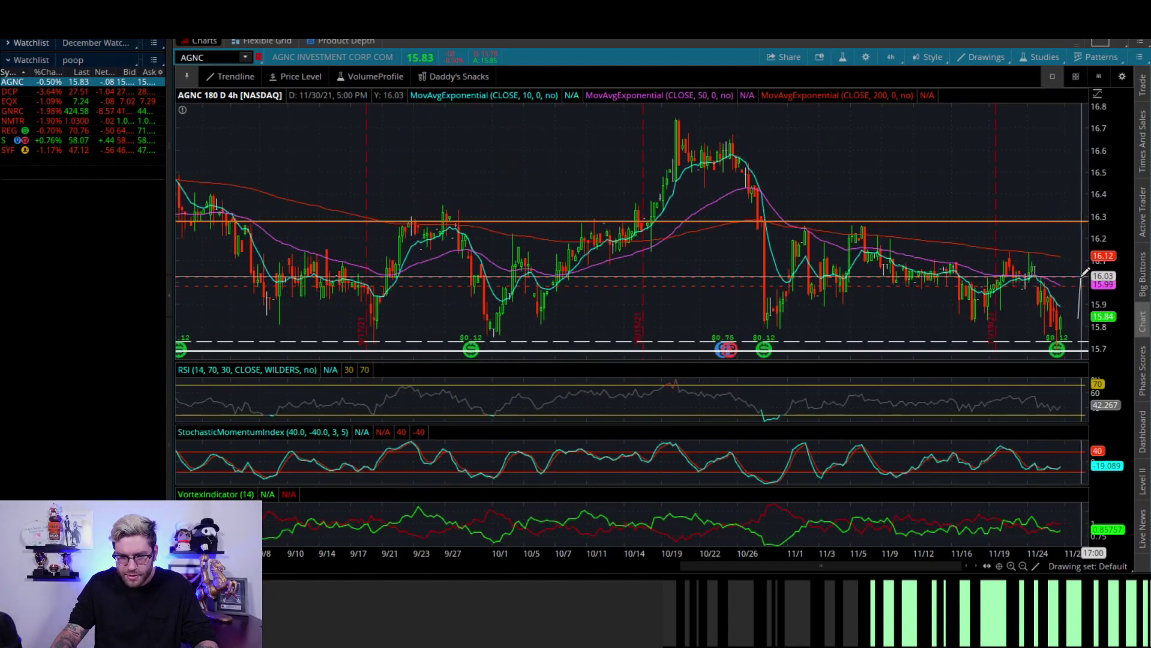
scroll(1060, 196, "down", 3)
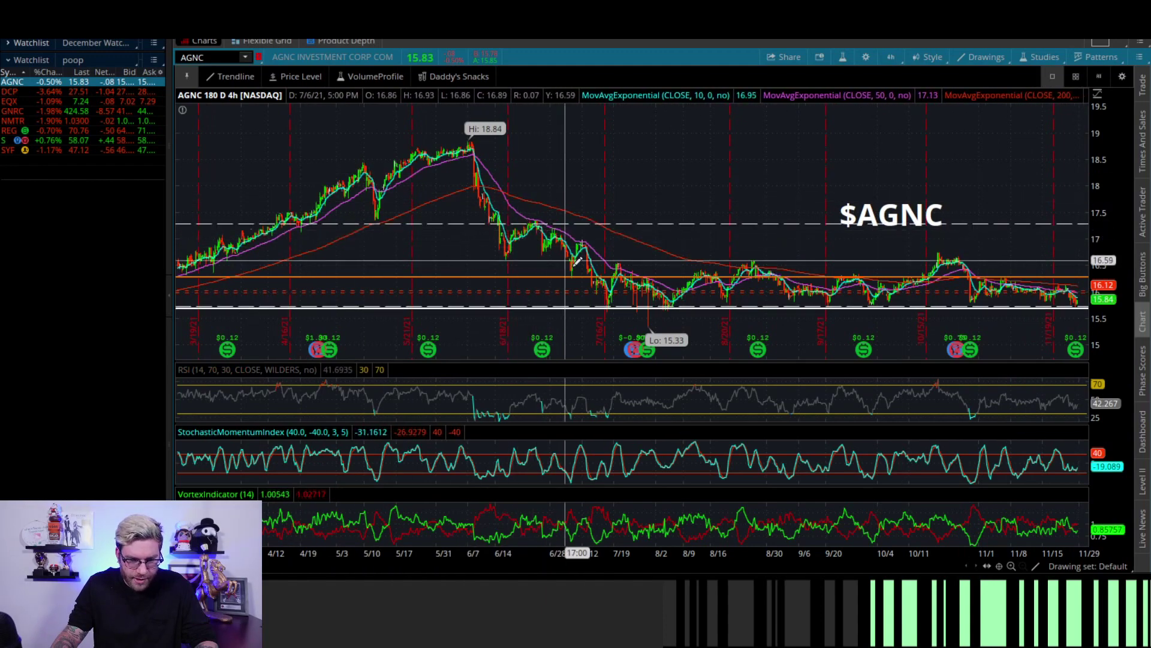
scroll(1116, 323, "up", 3)
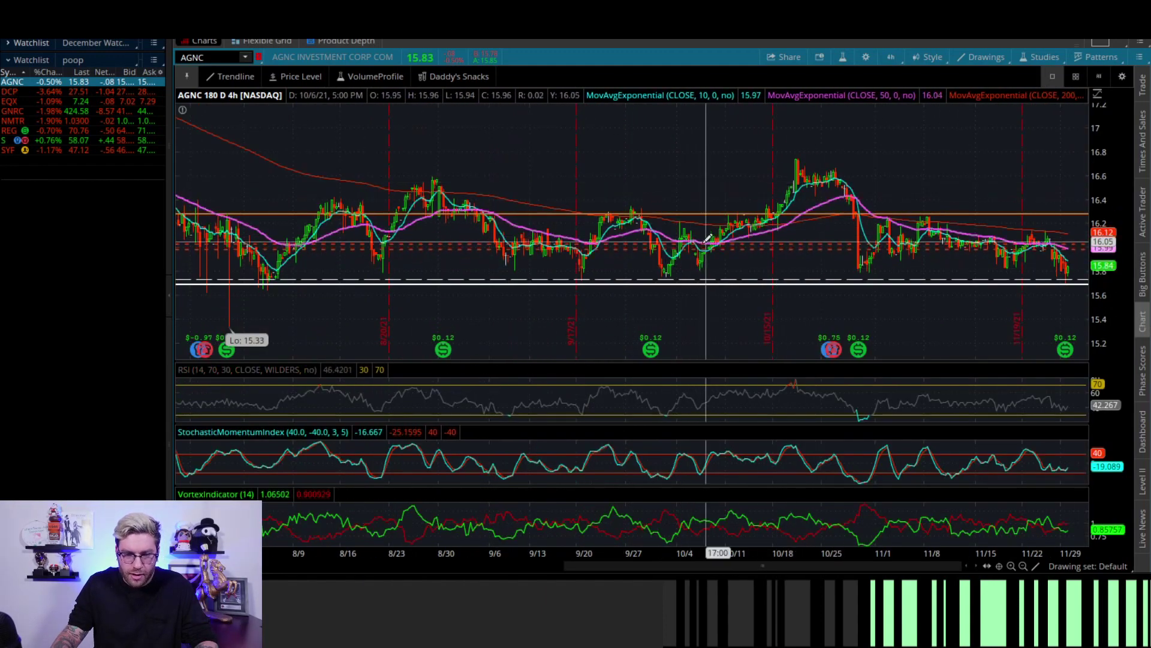
scroll(662, 160, "down", 5)
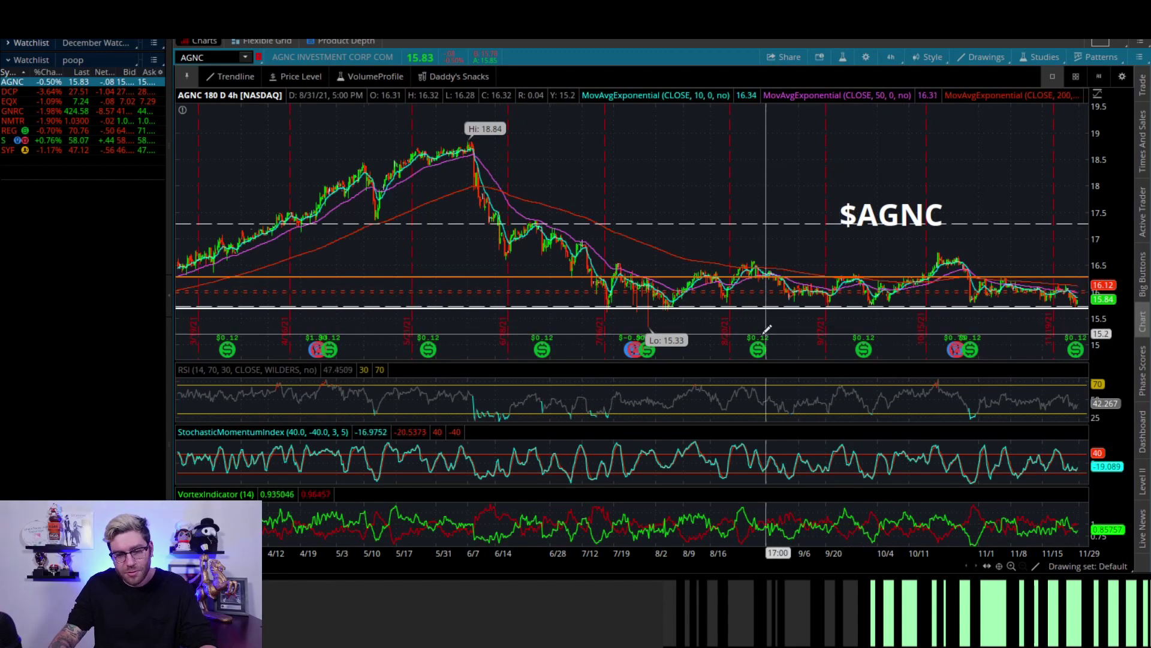
scroll(1059, 270, "up", 8)
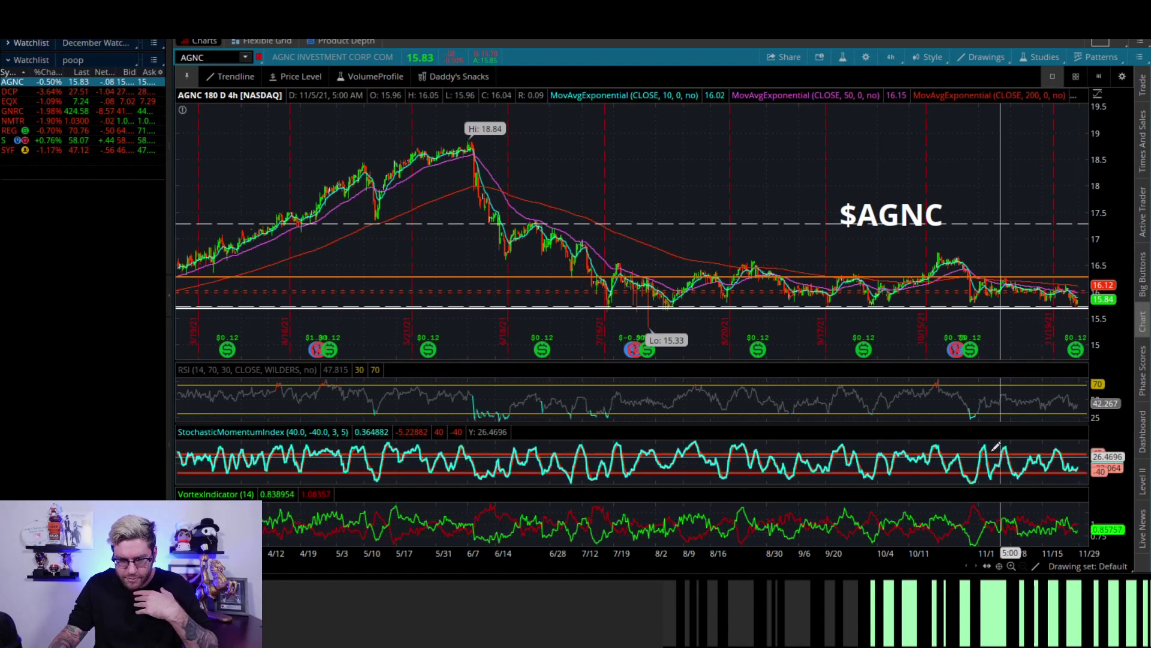
- Try a horizontal price level across the VortexIndicator pane of the AGNC chart
right_click(928, 284)
left_click(939, 282)
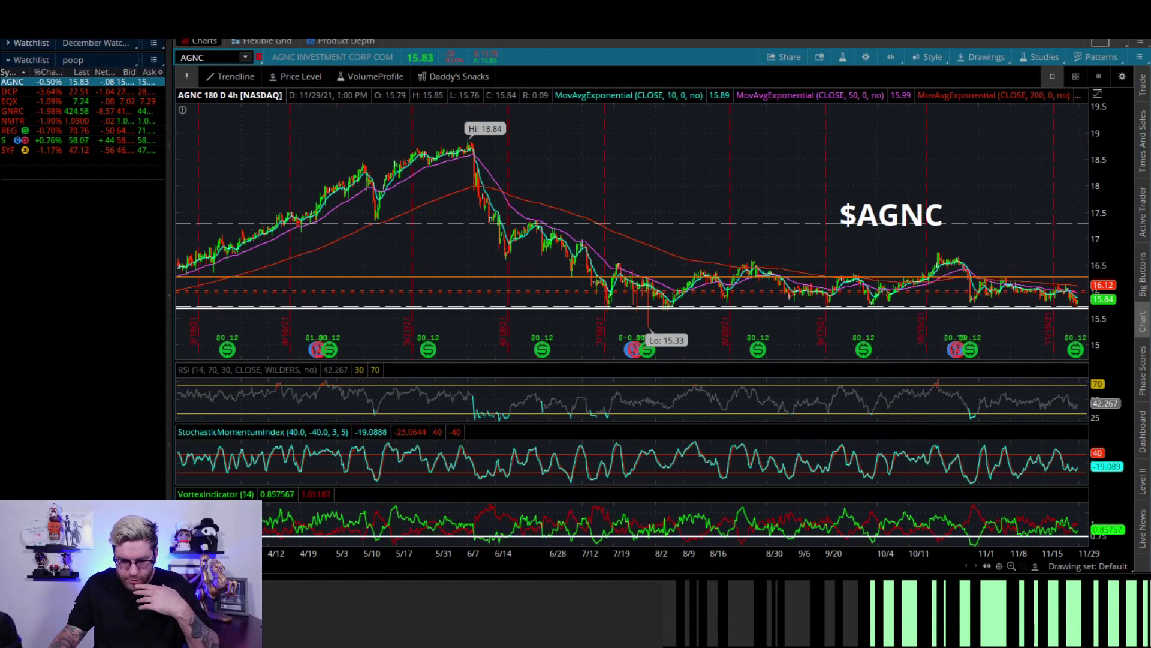
left_click(943, 507)
right_click(1025, 425)
left_click(1034, 445)
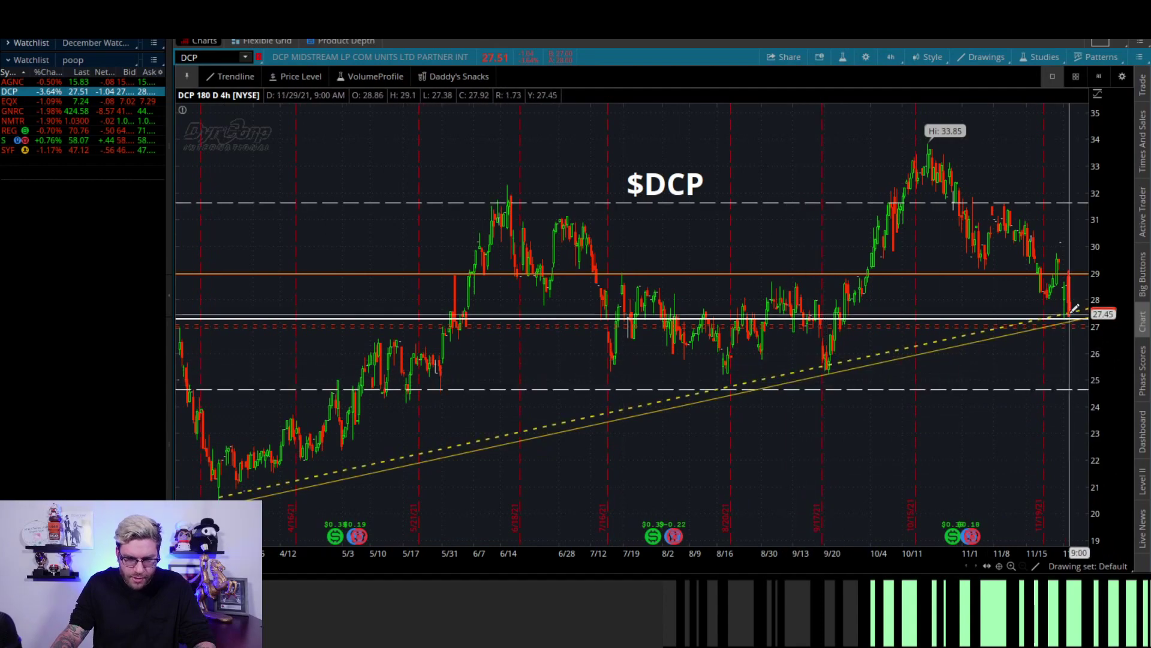
- Try a trendline from DCP's March 2020 low to the latest price on the 10 Y : 1D chart and return to 180 D : 4h
left_click(661, 287)
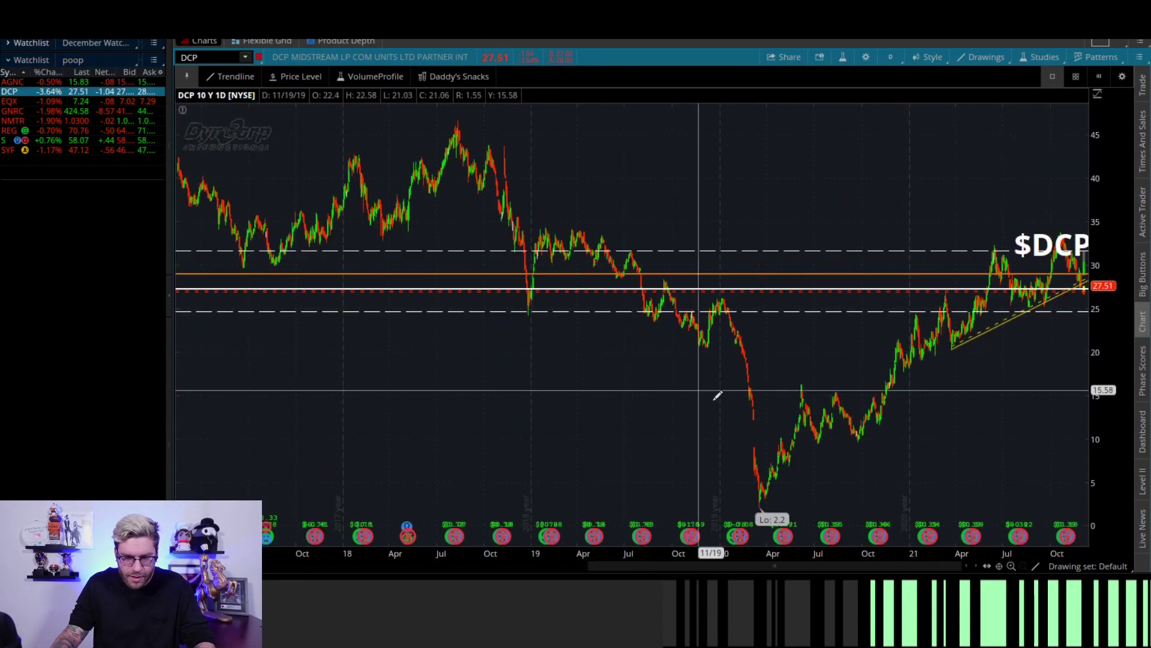
left_click_drag(762, 504, 1086, 287)
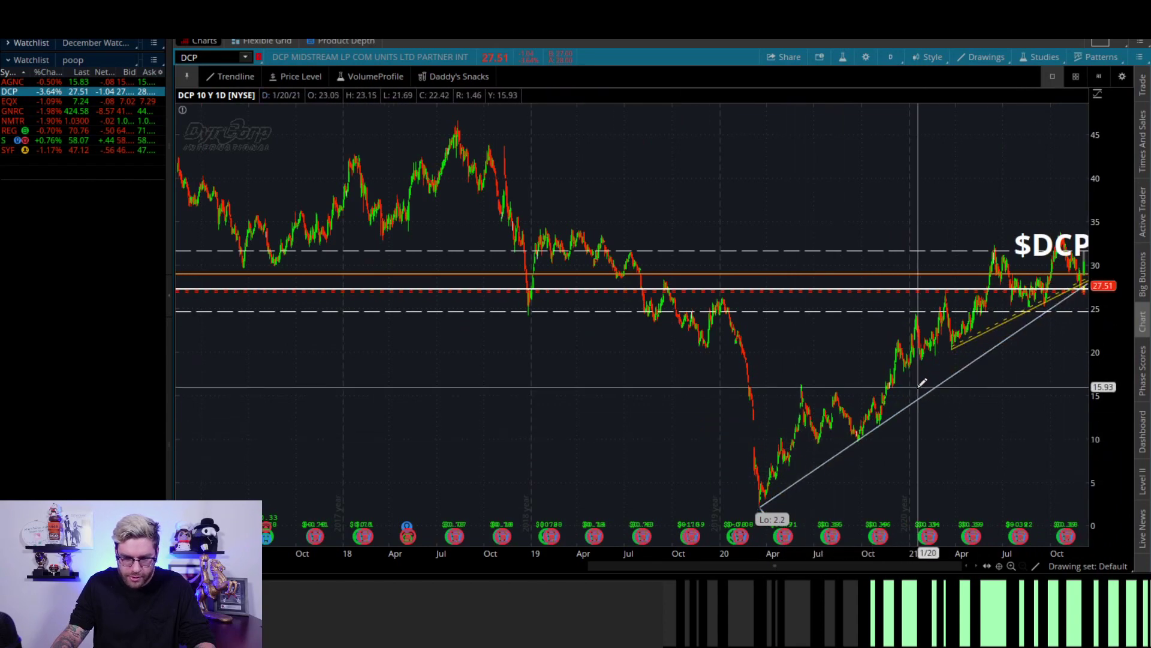
key("Escape")
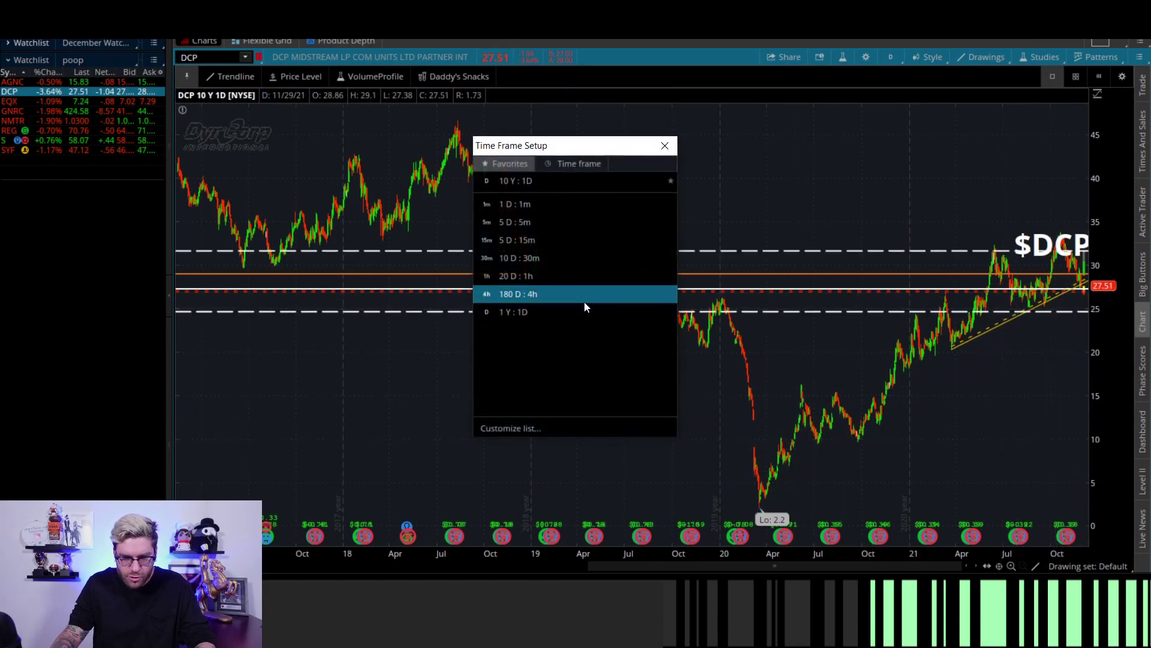
left_click(584, 296)
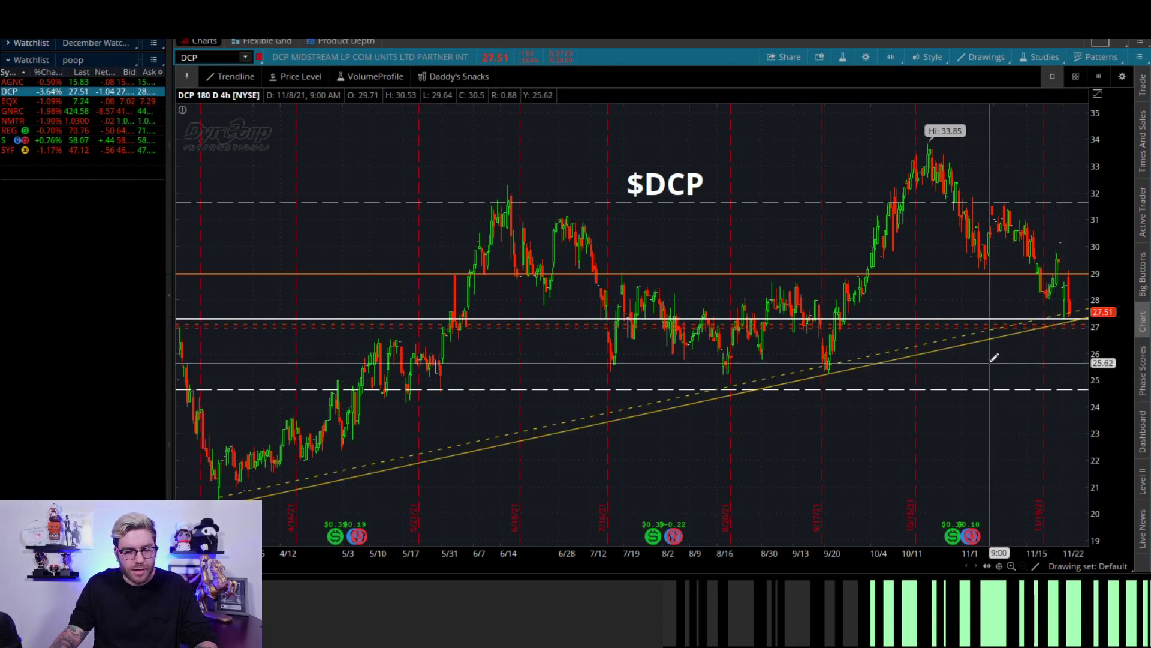
- Load the Daddy's Snacks study set on the DCP chart and enlarge the price pane above the indicator panes
mouse_move(976, 383)
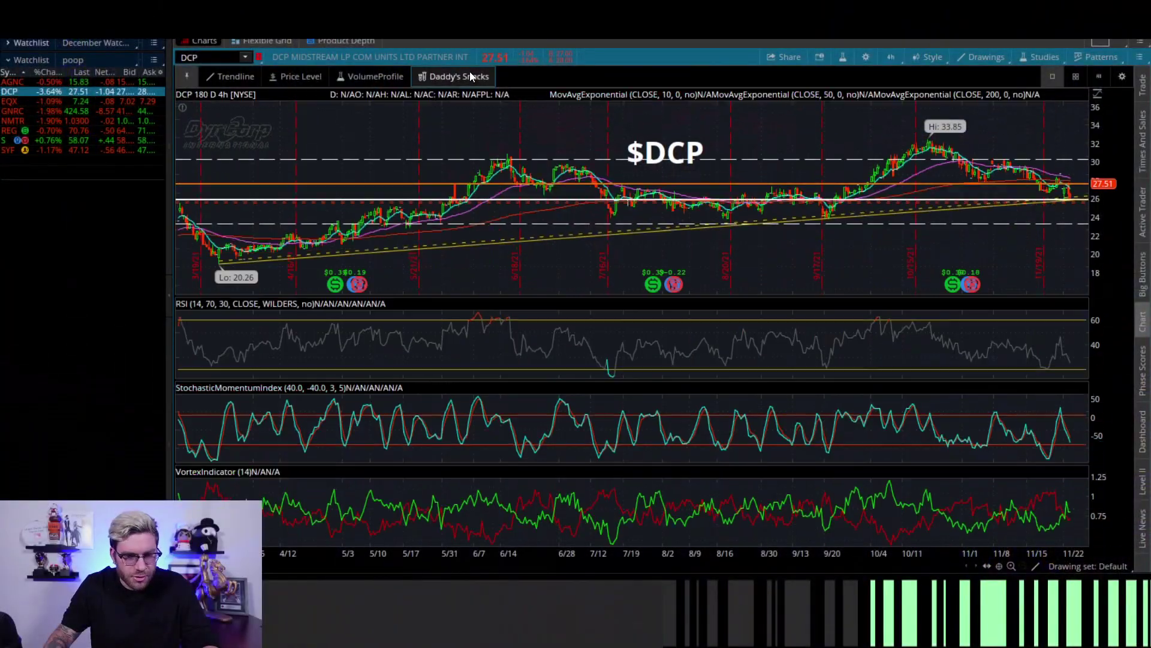
left_click_drag(776, 296, 777, 359)
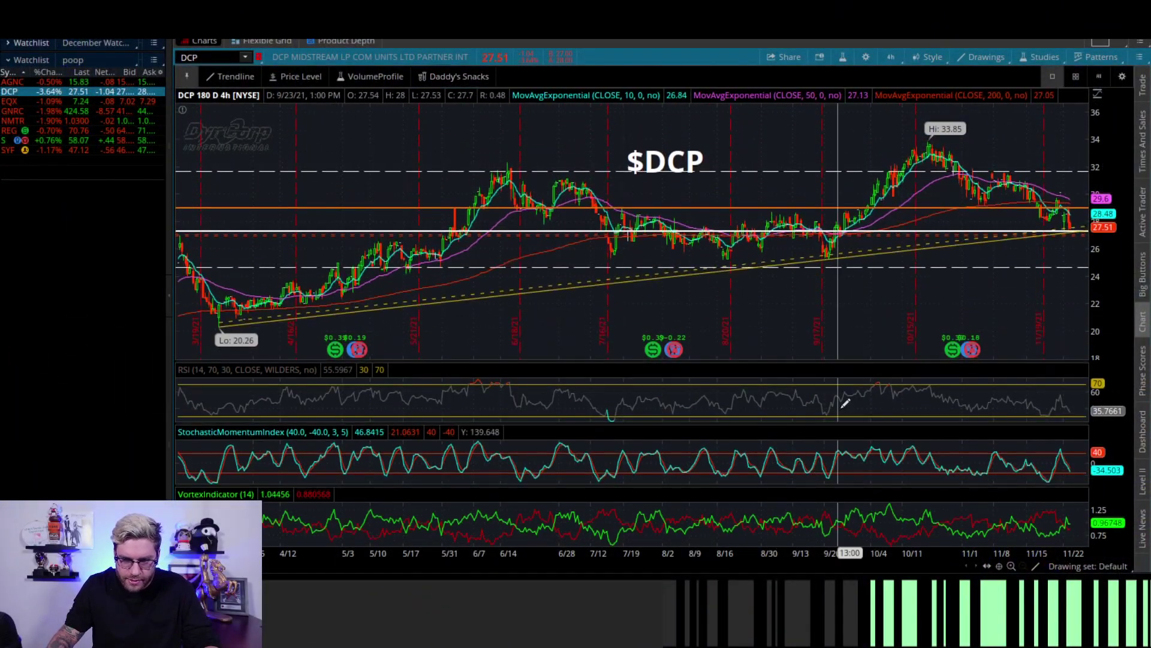
- Measure along DCP's 200-period moving average up to the late November candles and clear the temporary measuring lines
scroll(804, 262, "up", 3)
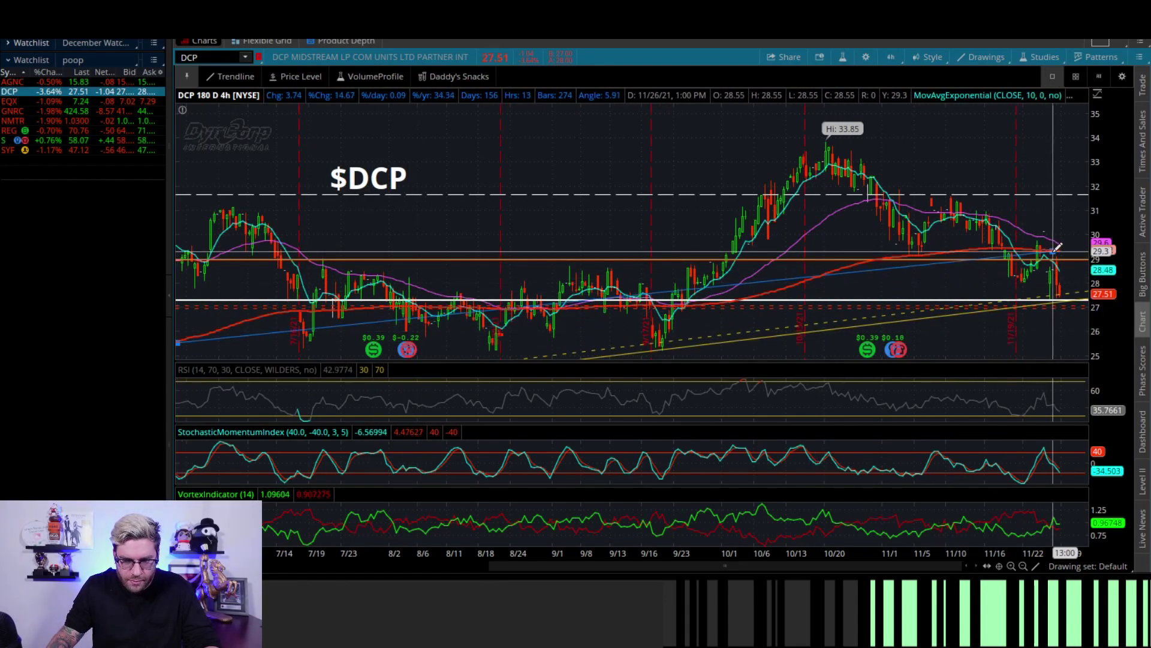
key("Escape")
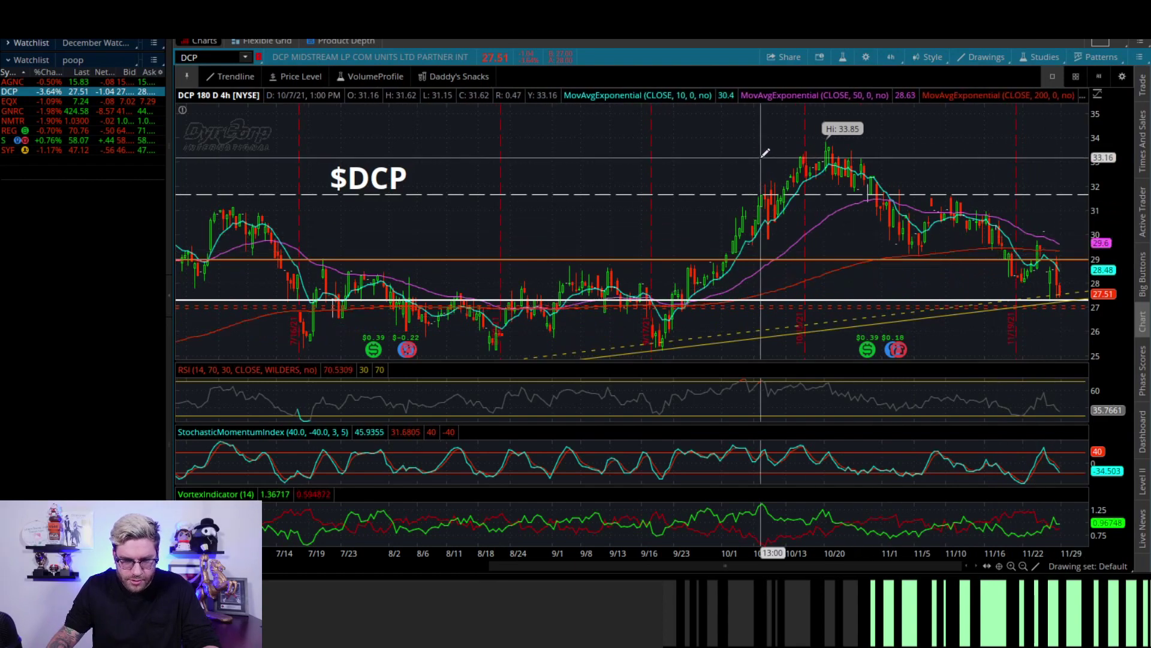
scroll(765, 153, "down", 3)
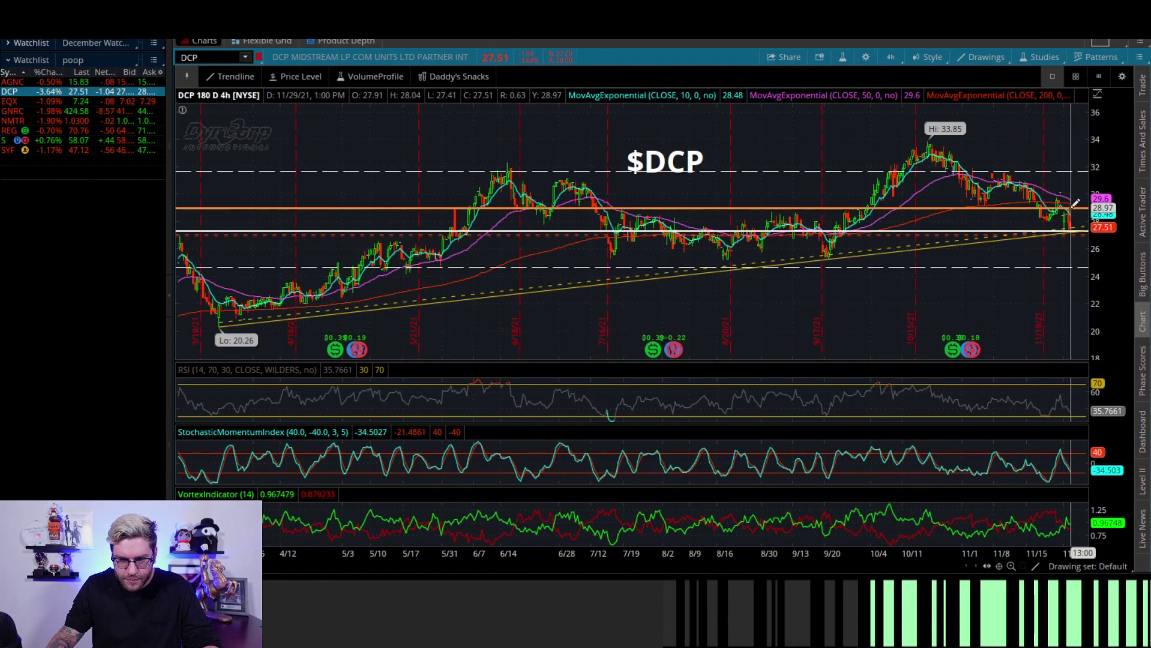
left_click(224, 313)
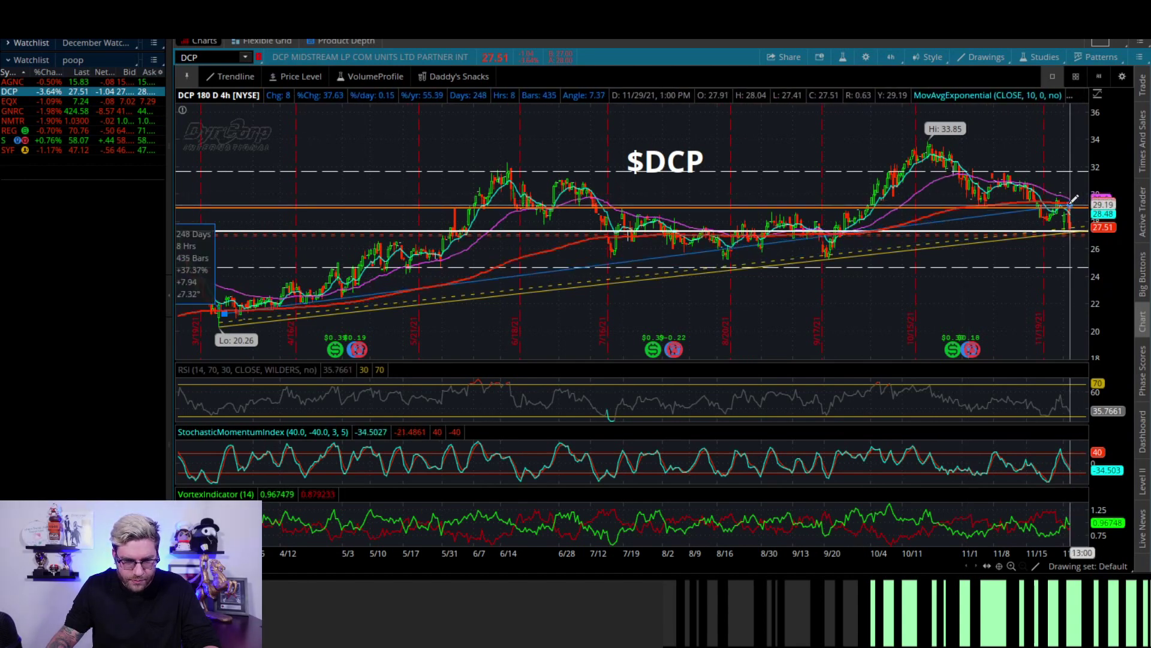
key("Escape")
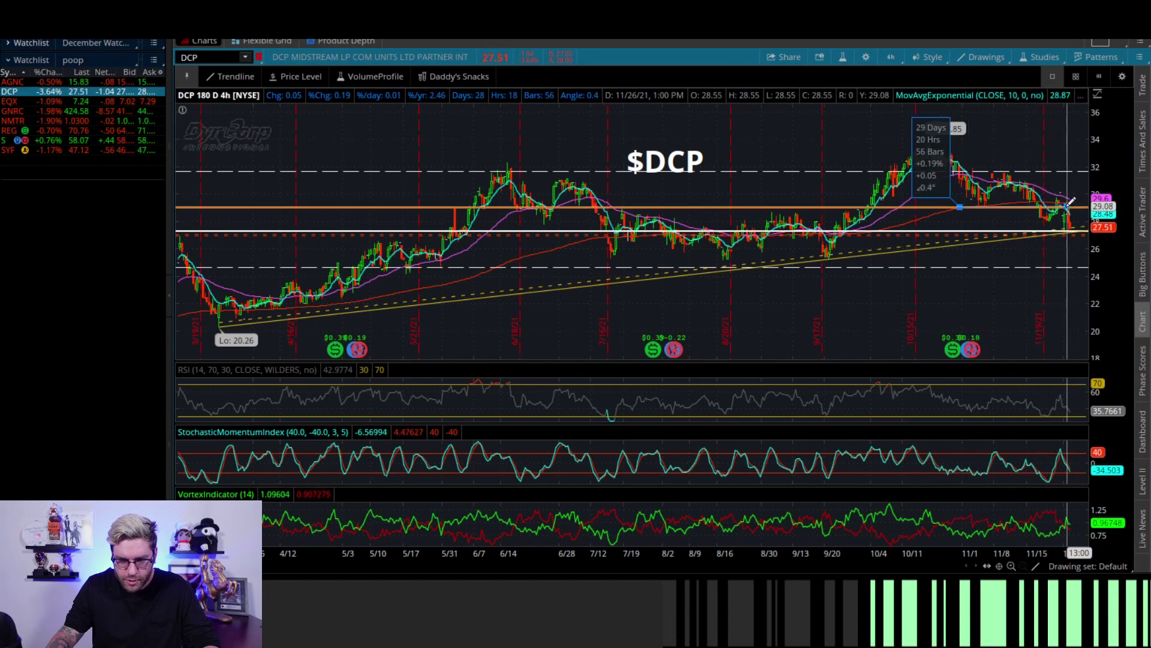
key("Escape")
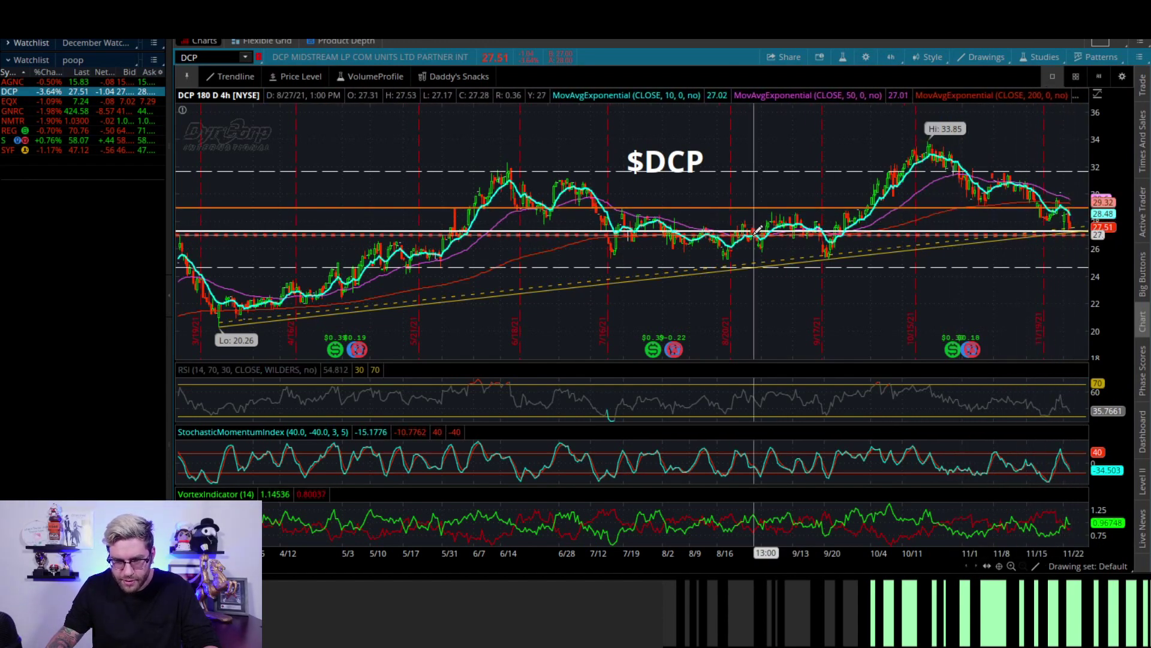
- Examine DCP's September to November price swings against the moving averages and the momentum indicators
scroll(1076, 265, "up", 3)
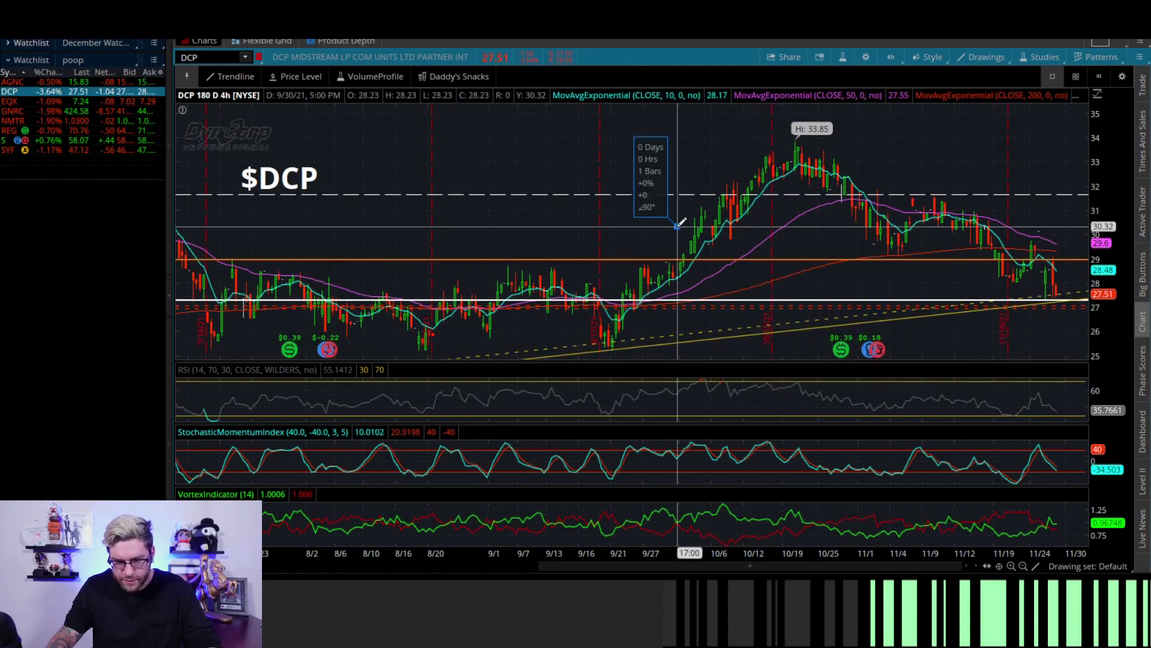
scroll(681, 223, "down", 5)
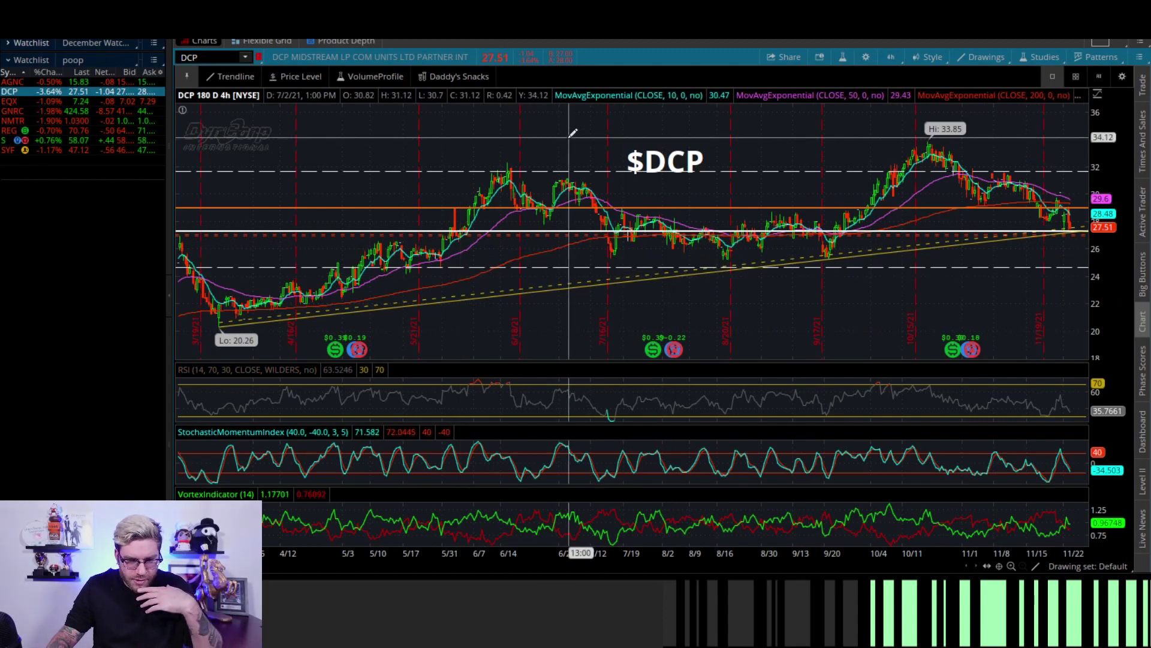
scroll(607, 208, "up", 5)
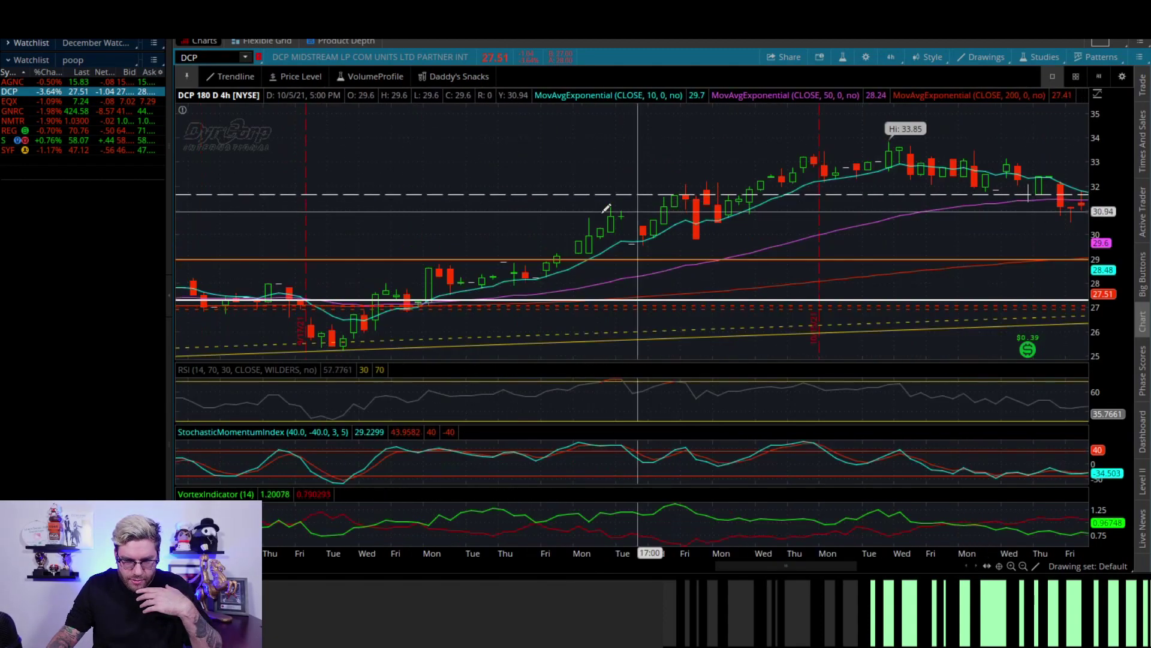
scroll(663, 223, "down", 5)
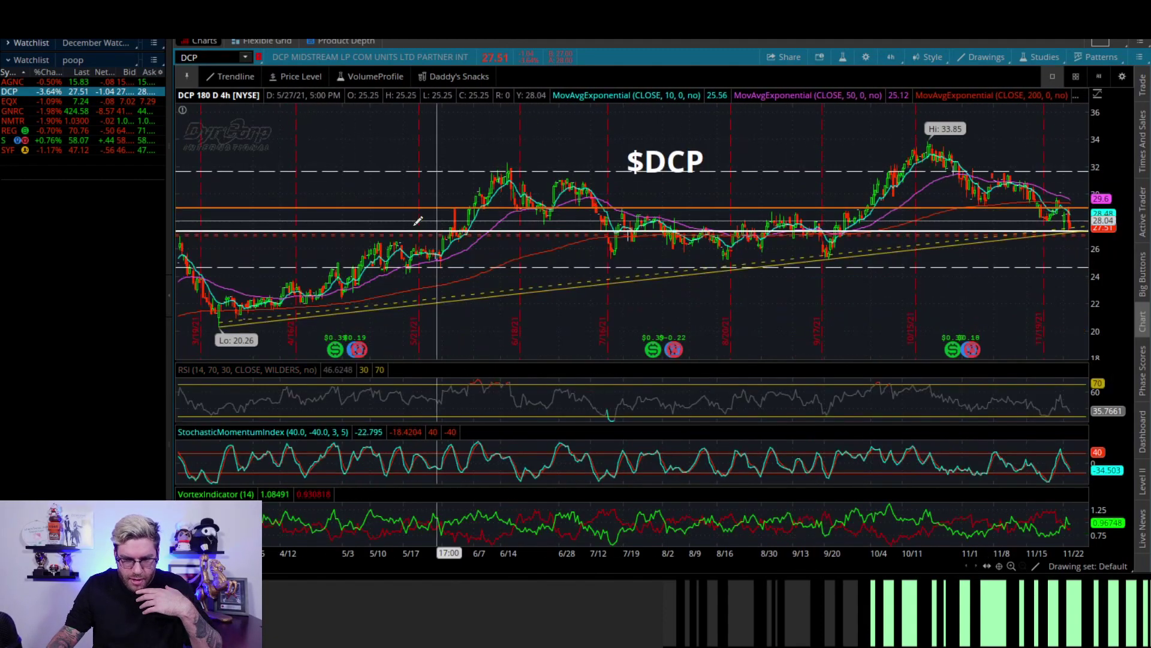
mouse_move(744, 248)
left_mouse_down()
mouse_move(1080, 258)
mouse_move(1062, 261)
mouse_move(1063, 222)
left_mouse_up()
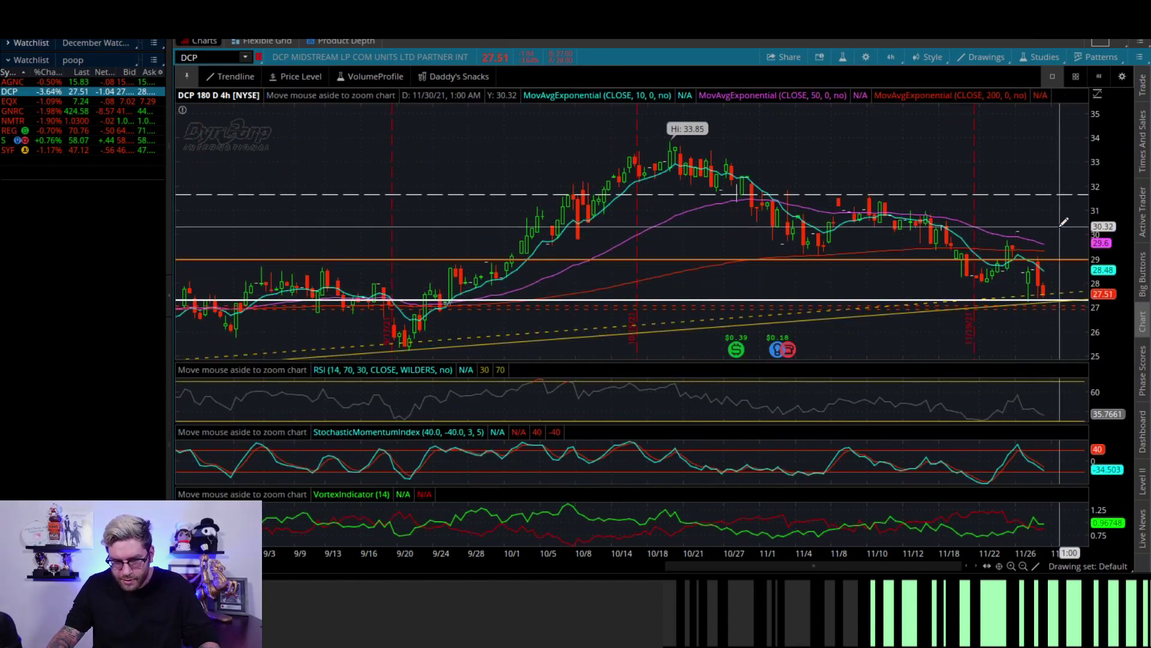
scroll(1062, 224, "down", 3)
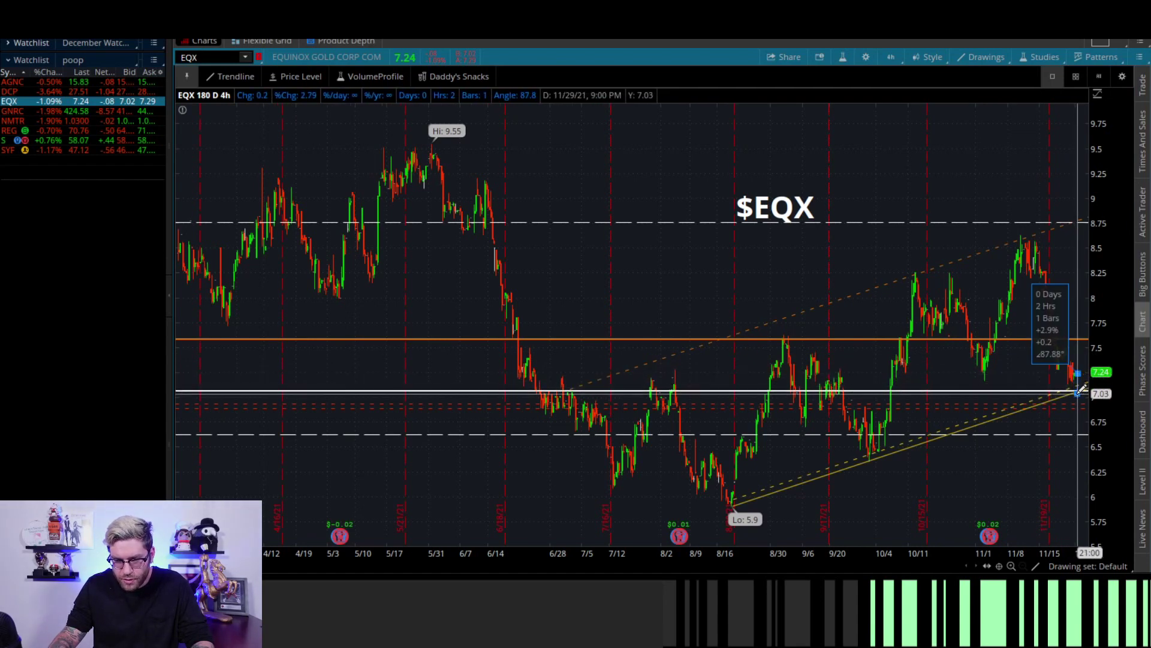
- Examine EQX's latest candles against the rising yellow trendline, the white support level and the dashed upper trendline
left_click_drag(1079, 393, 1090, 419)
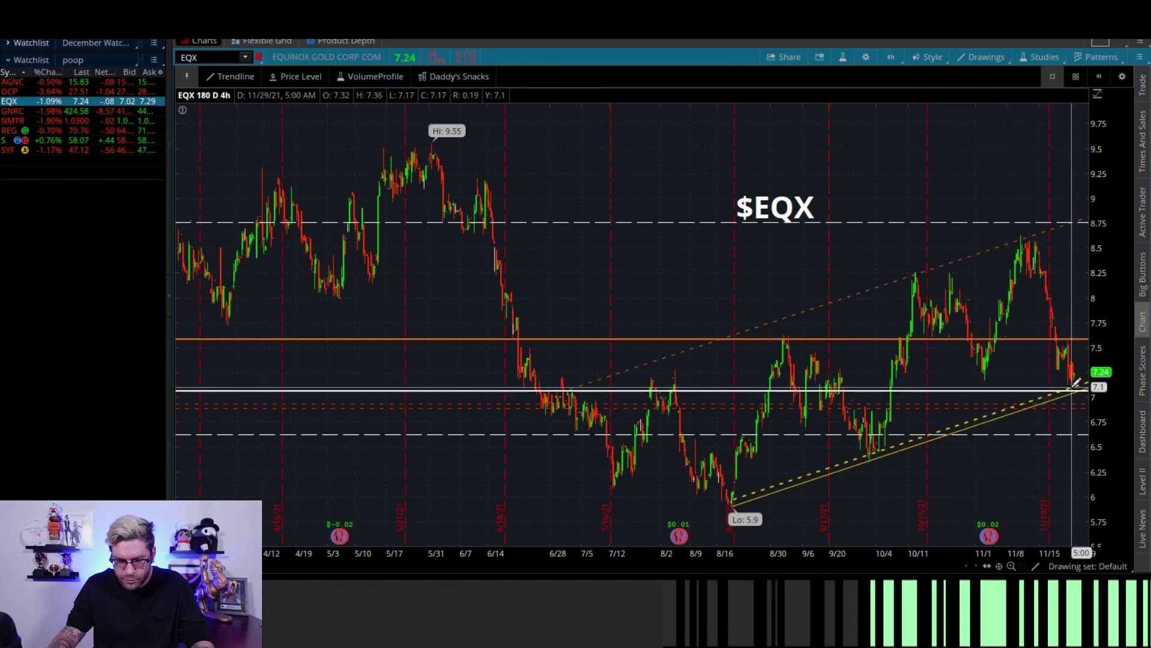
left_click_drag(903, 372, 1089, 390)
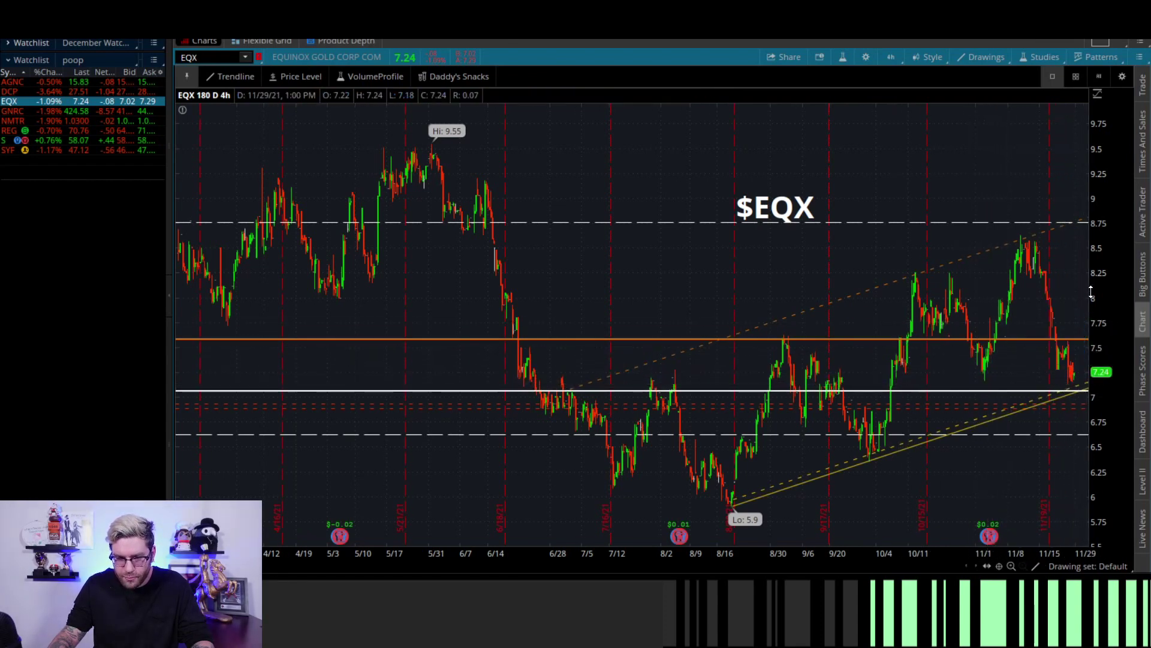
left_click_drag(1090, 239, 1087, 219)
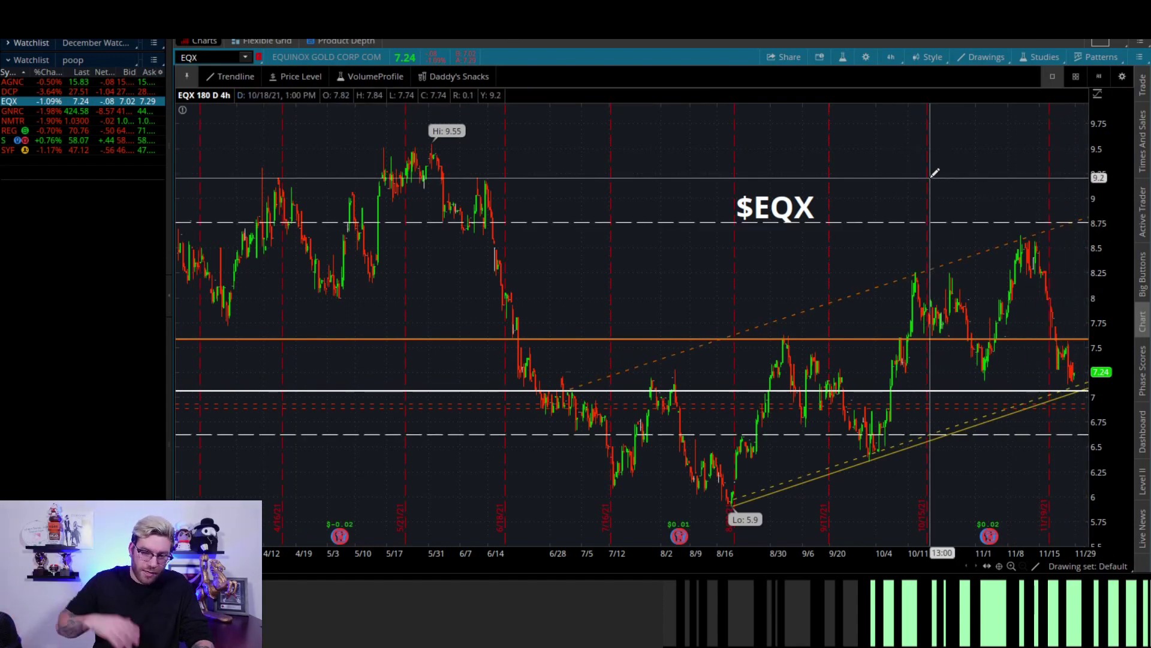
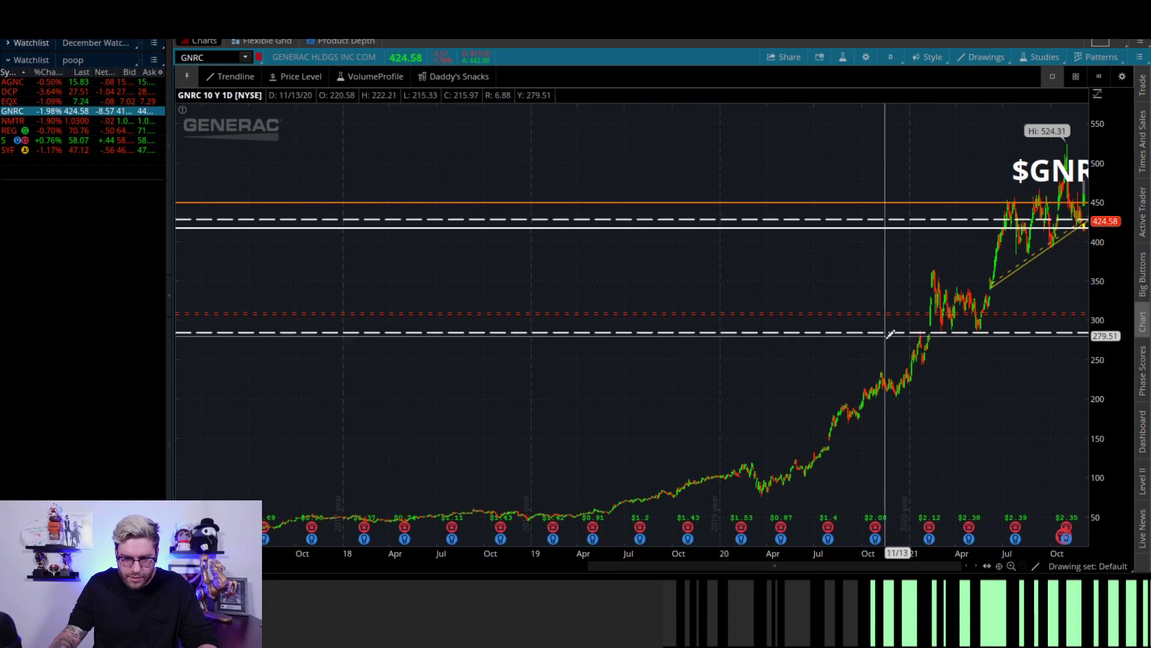
- Examine GNRC's 10 Y : 1D price rise from early 2020 to March 2021 against the dashed white level
left_click_drag(655, 408, 902, 433)
left_click_drag(561, 514, 742, 453)
left_click(779, 366)
scroll(822, 351, "down", 5)
left_click_drag(789, 359, 904, 344)
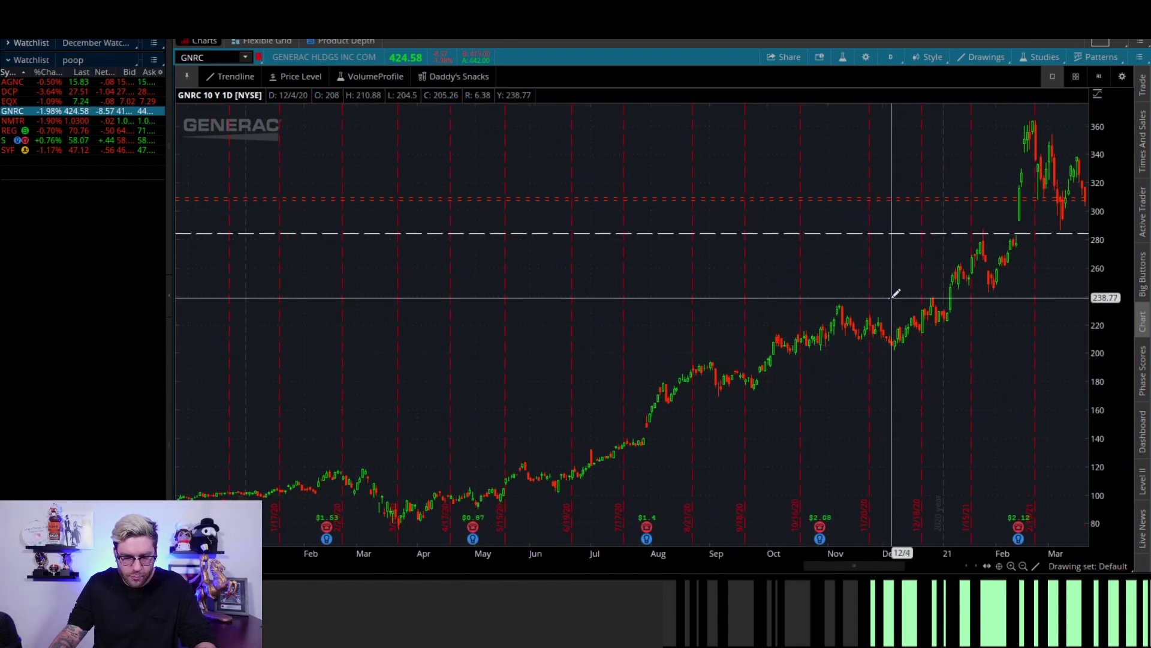
double_click(892, 297)
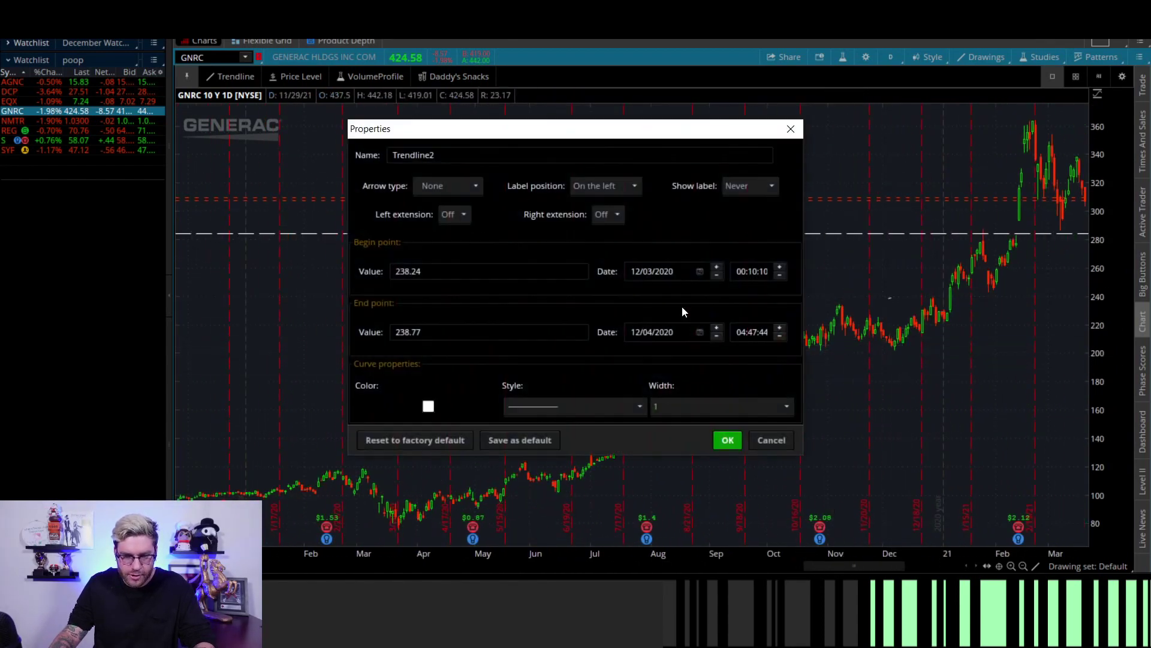
left_click(771, 440)
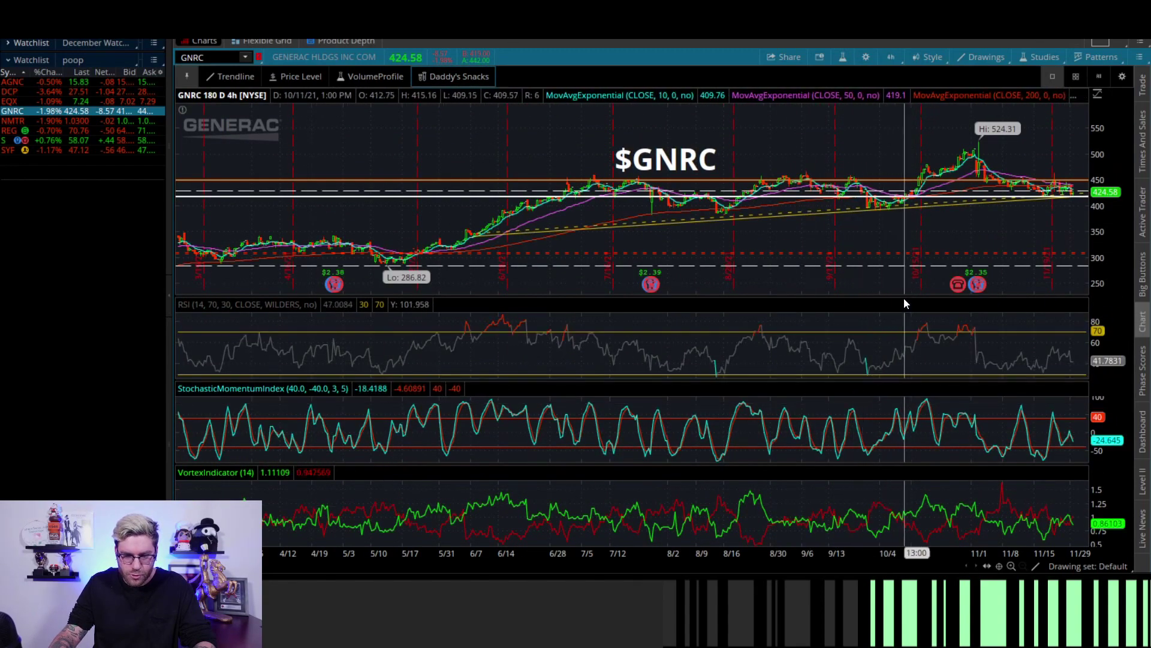
- Enlarge GNRC's price pane on the four-hour chart and examine its June to August candles against the moving averages
left_click_drag(905, 294, 903, 360)
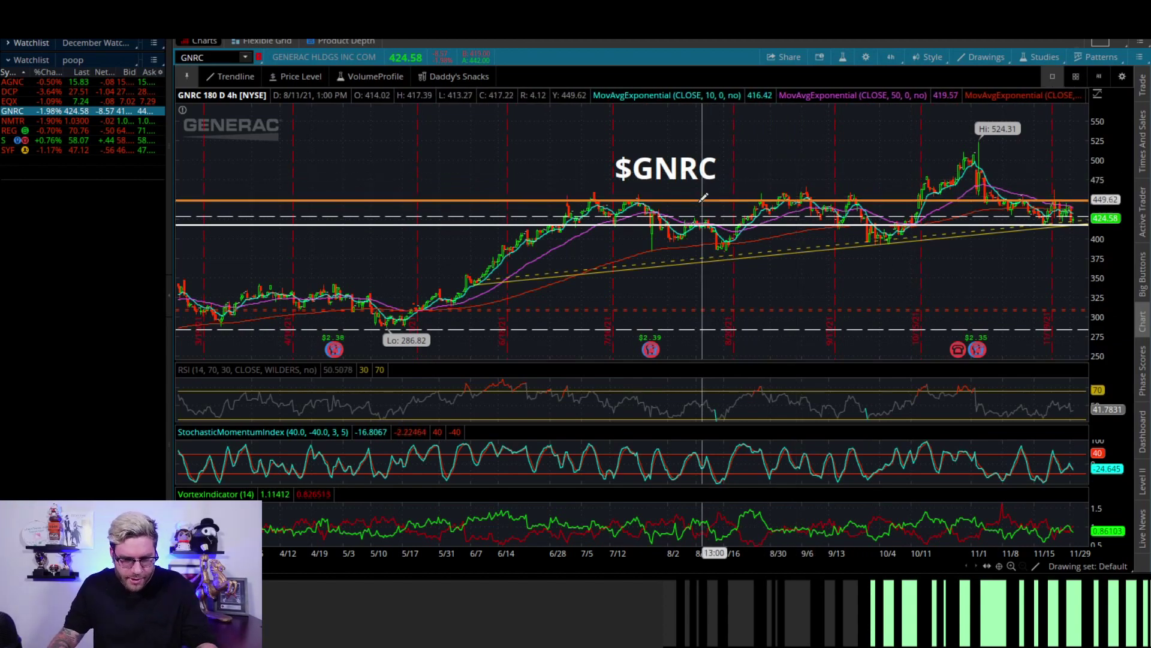
scroll(403, 269, "up", 5)
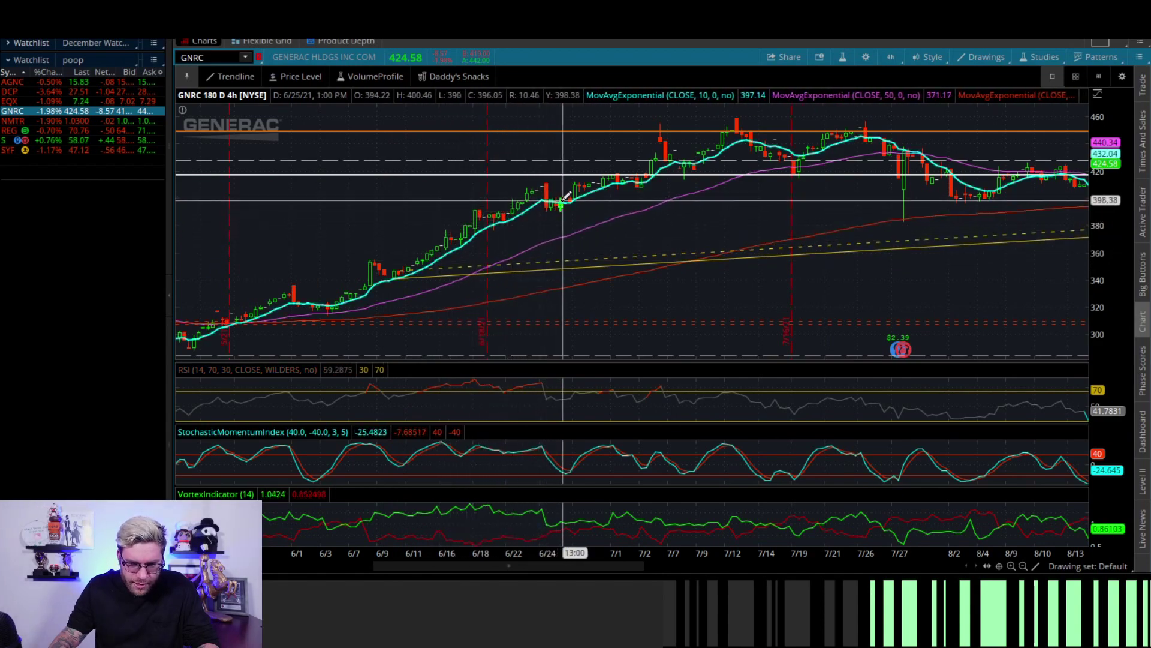
scroll(1016, 281, "down", 3)
left_click_drag(1015, 281, 753, 270)
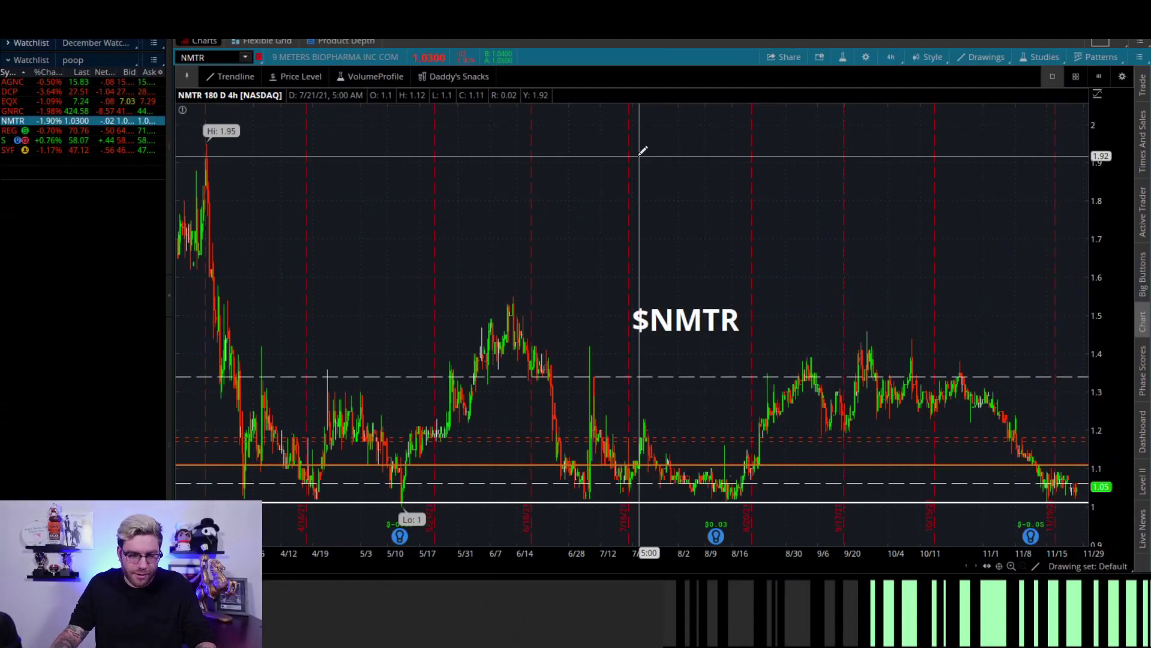
- Load the four-hour chart for symbol MUX in place of NMTR
left_click(64, 112)
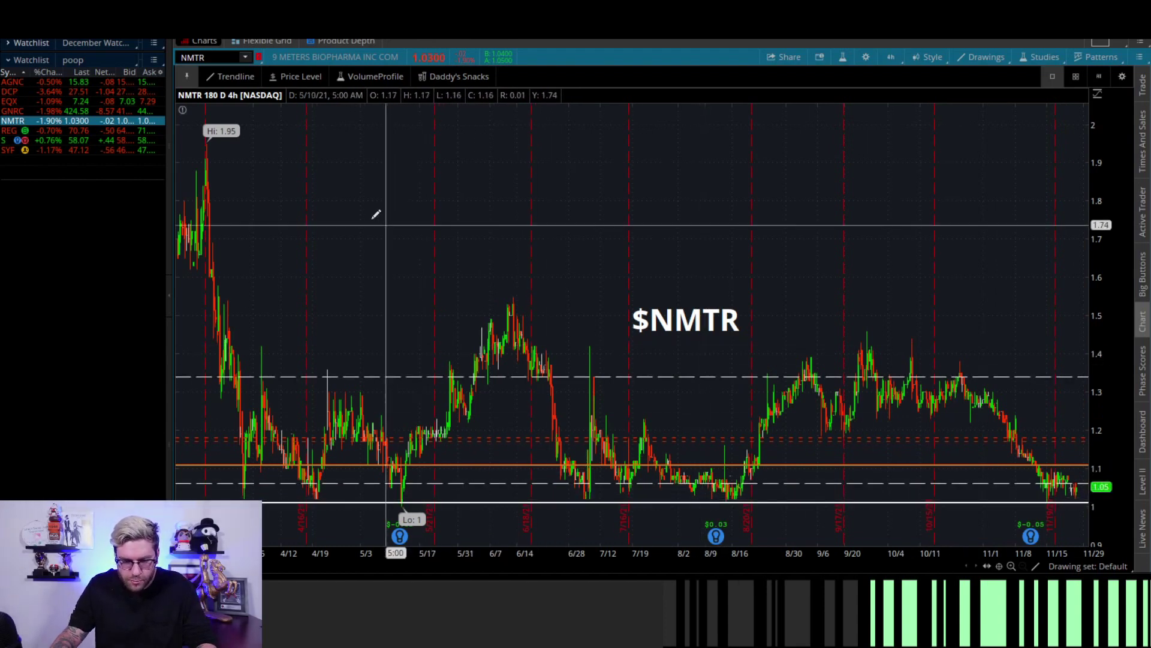
type("MU")
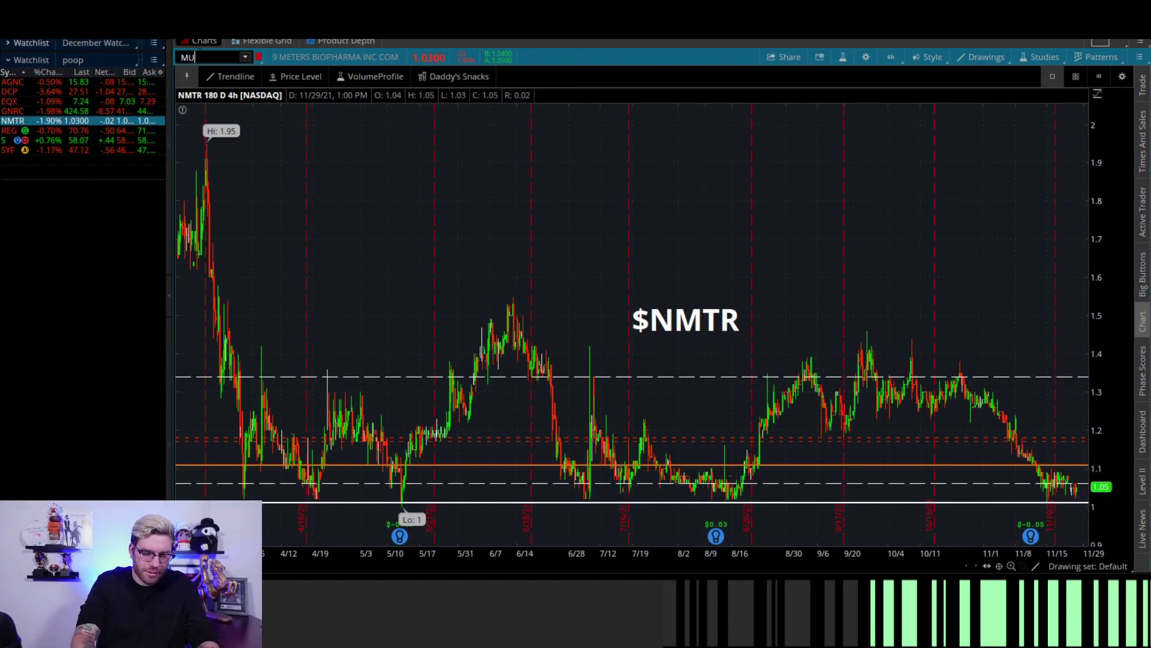
type("X")
key("Return")
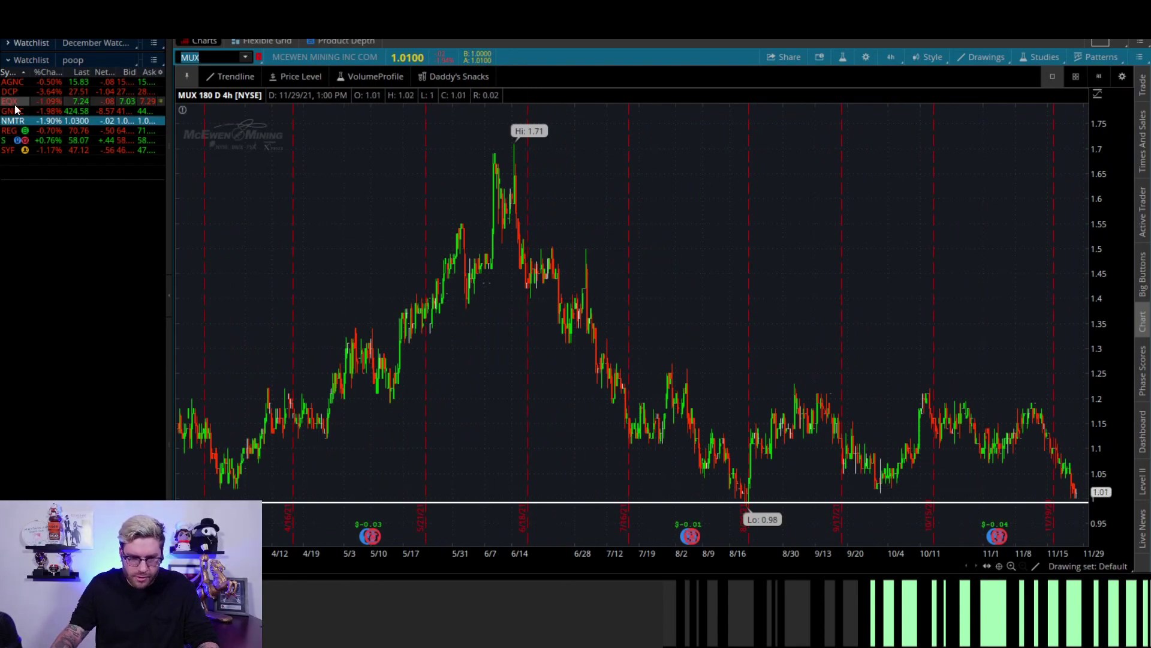
- Return to the NMTR chart, view it on the 10 Y : 1D time frame and switch back to 180 D : 4h
left_click(54, 123)
key("1")
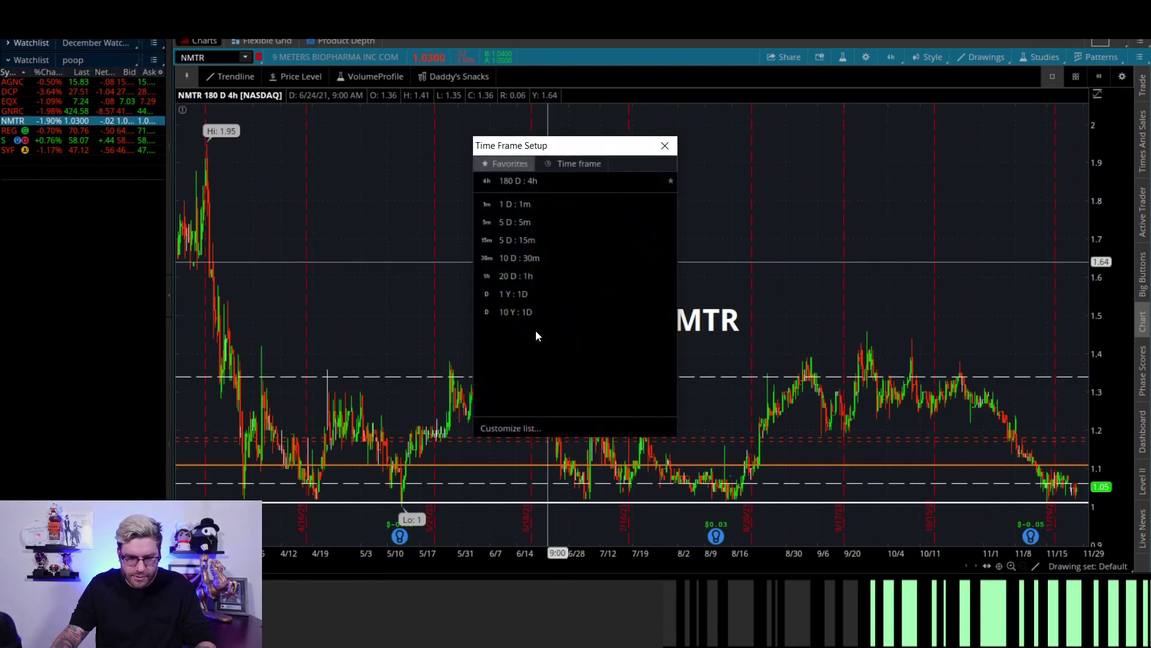
left_click(540, 309)
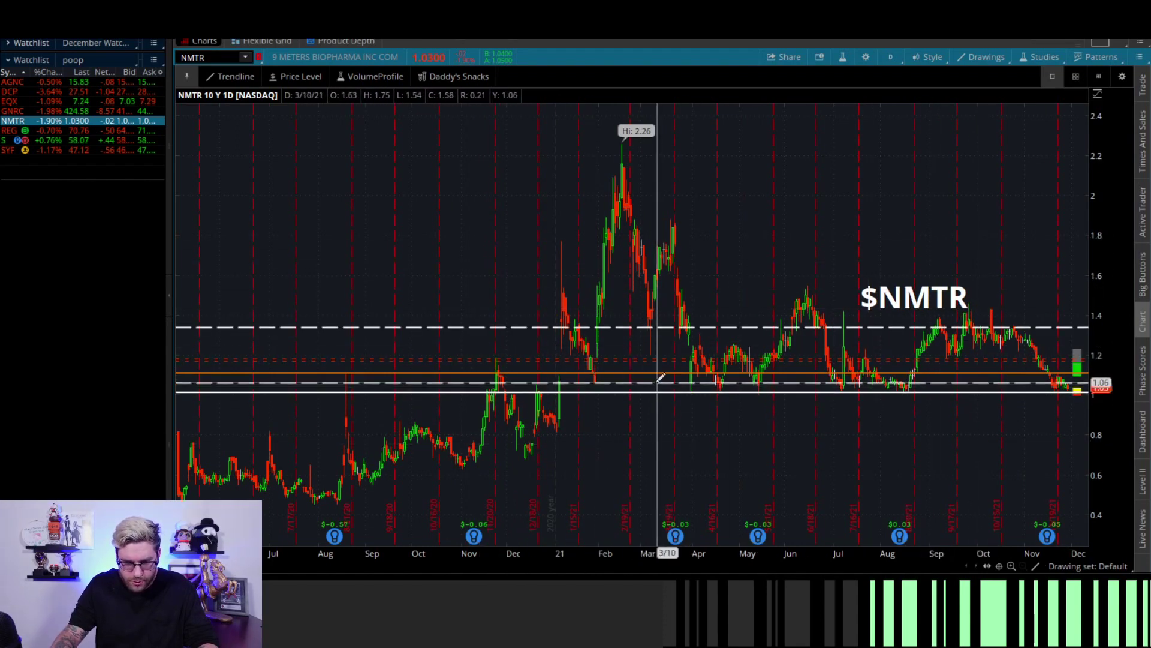
left_click(516, 310)
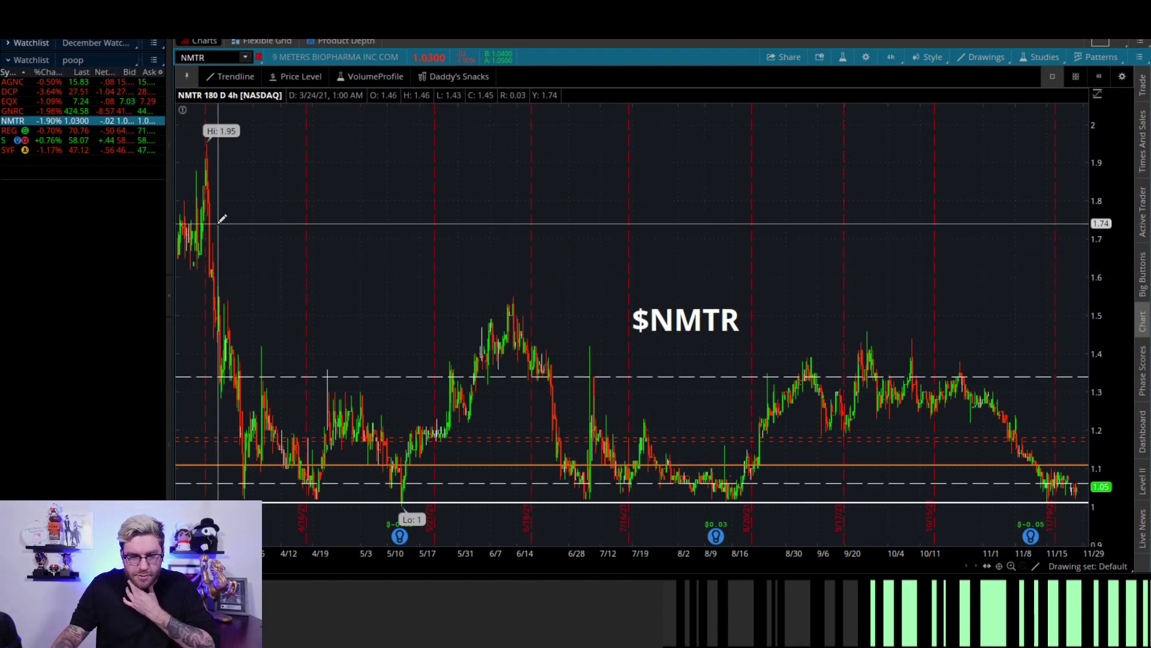
- Measure NMTR from the late March drop to late November and upward from the latest candle with temporary trendlines
left_click(215, 246)
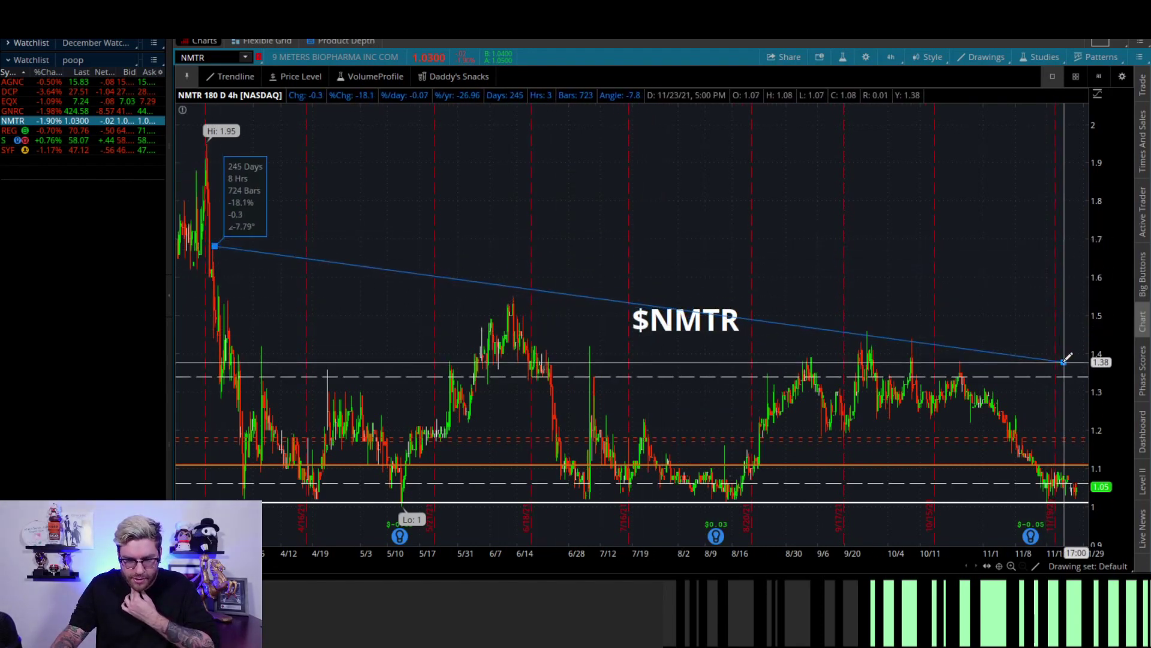
key("Delete")
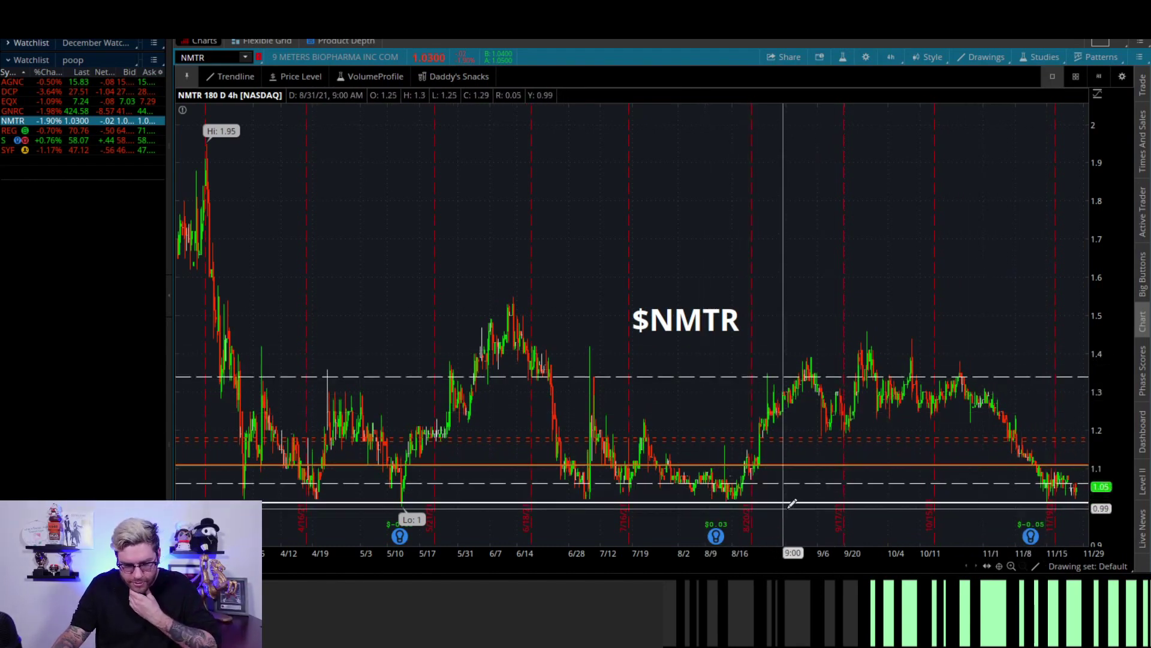
left_click(956, 486)
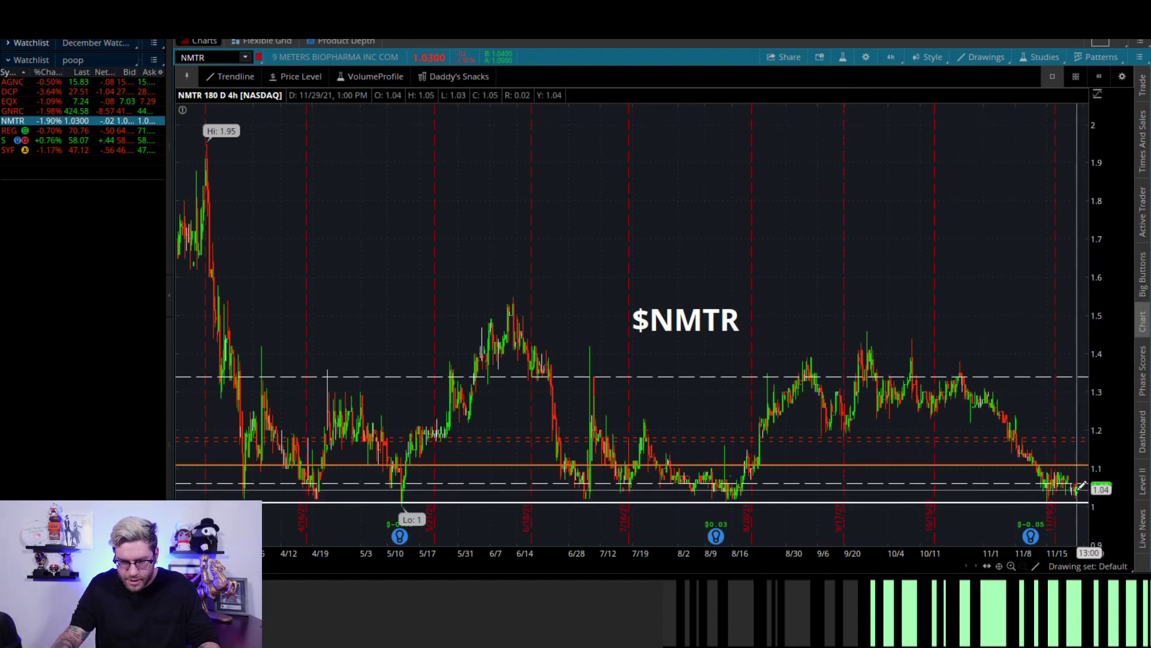
left_click_drag(1080, 487, 1071, 352)
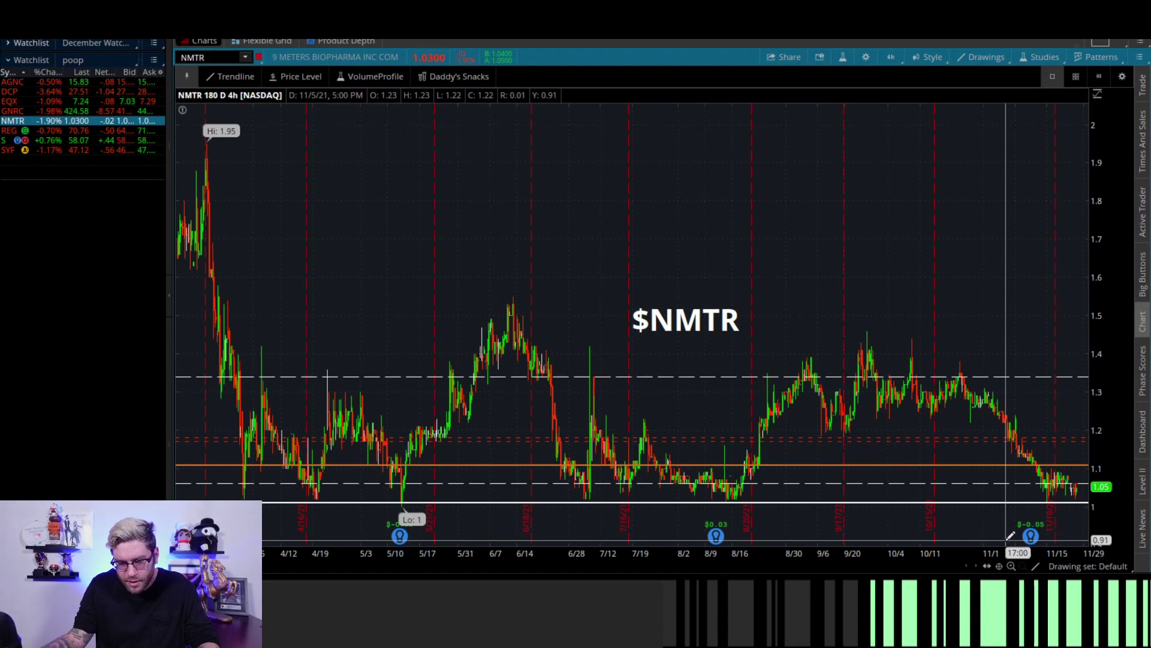
- Load the Daddy's Snacks study set on NMTR, enlarge the price pane and examine the September to November candles
left_click(458, 76)
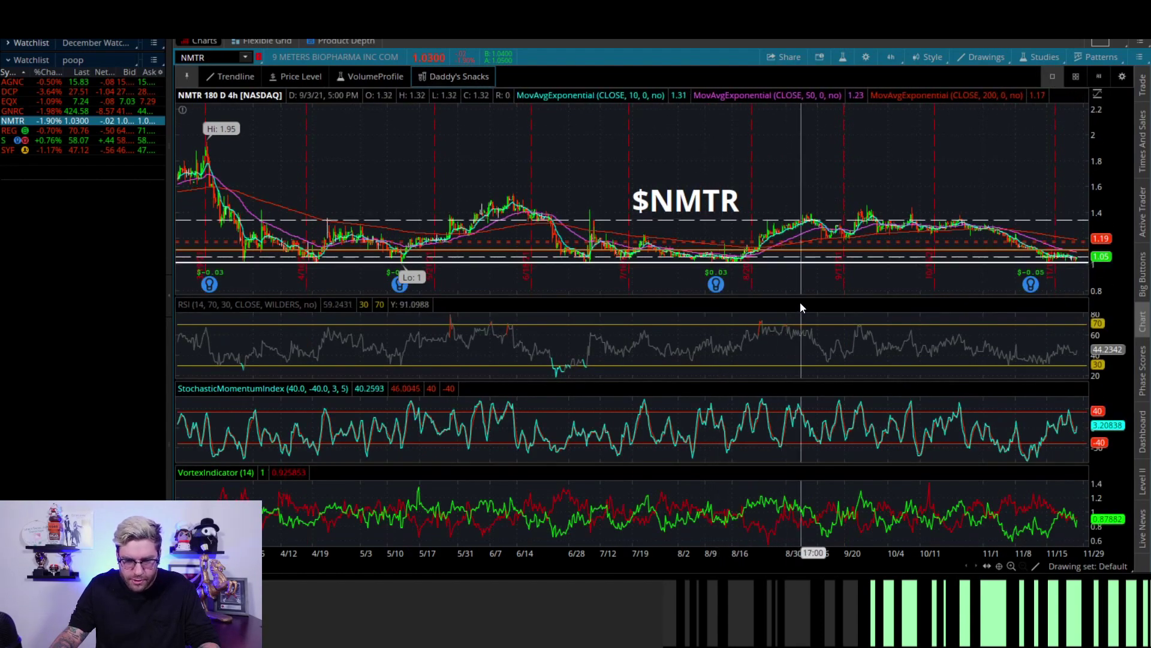
left_click_drag(803, 296, 806, 457)
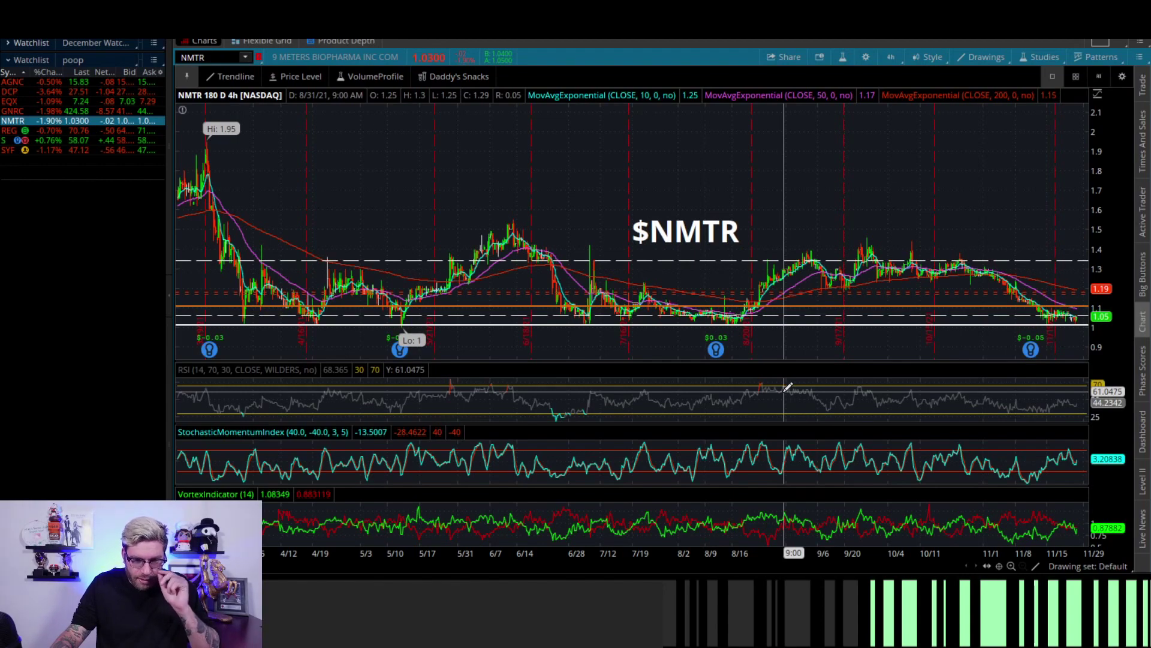
scroll(929, 359, "up", 3)
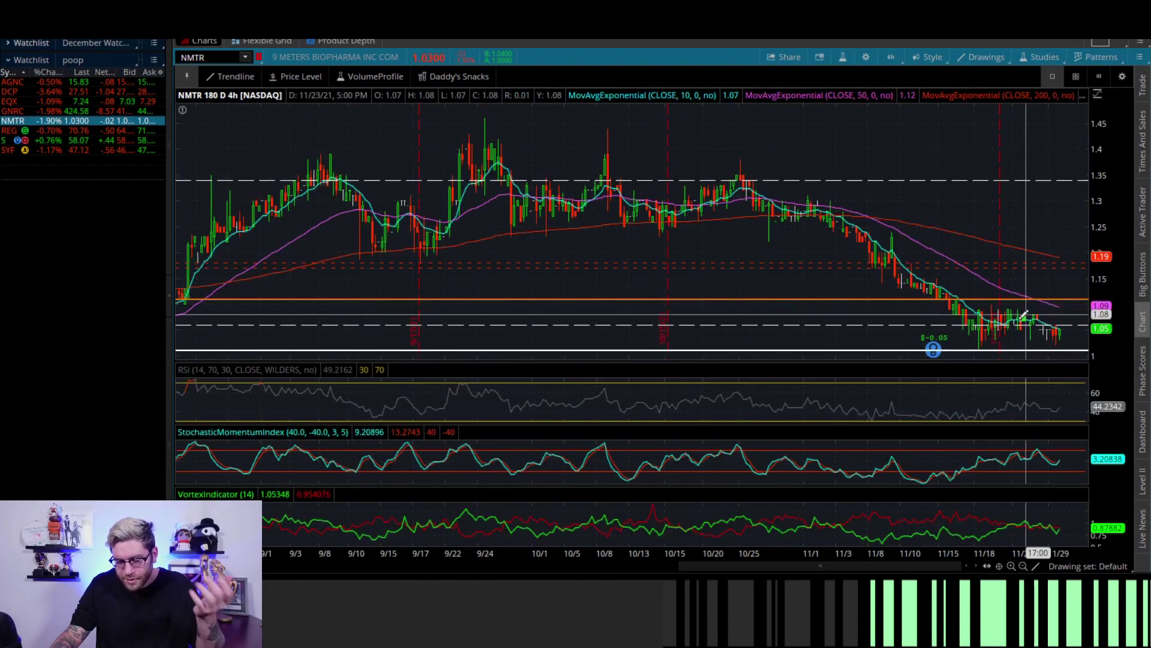
scroll(1032, 209, "down", 3)
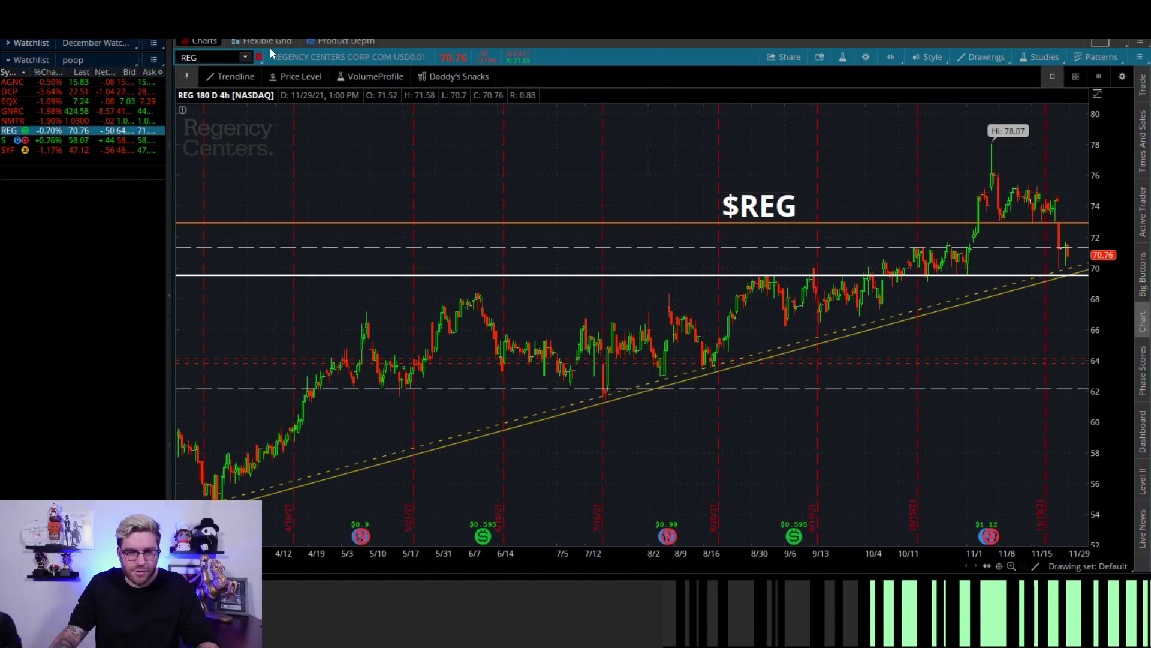
- Switch REG to the 10 Y : 1D time frame and examine its price history against the white support level
left_click(561, 310)
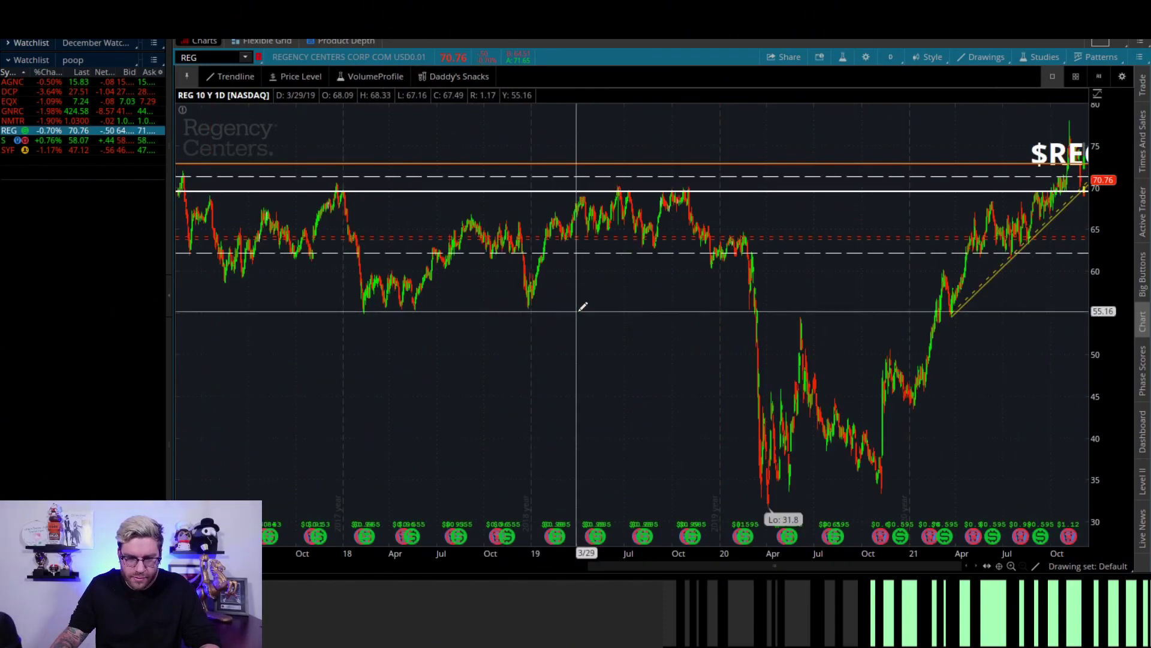
left_click_drag(734, 570, 859, 549)
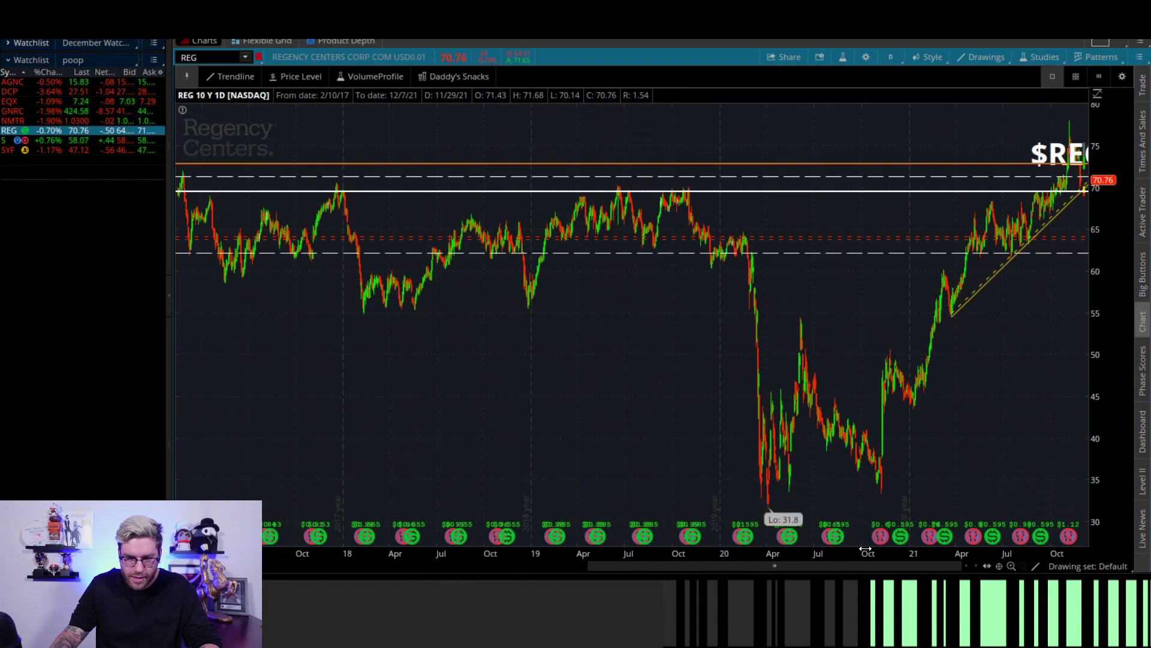
left_click_drag(743, 536, 356, 332)
left_click_drag(606, 566, 798, 565)
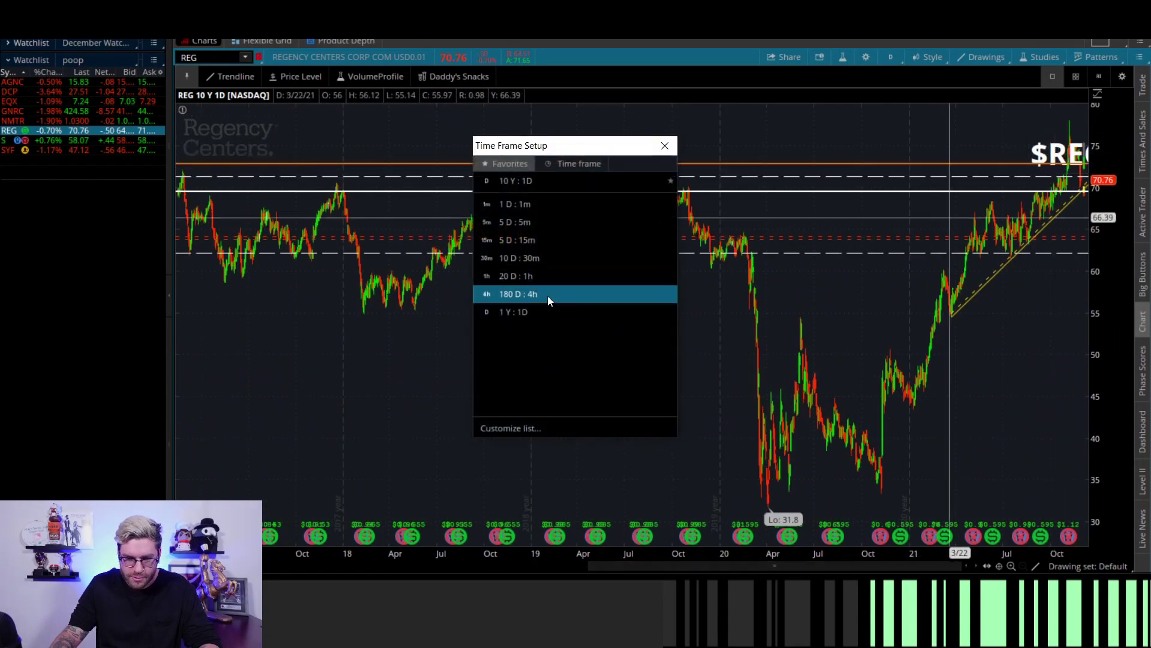
- Switch REG back to 180 D : 4h and measure from its latest candle to the rising yellow trendline and support level
left_click(549, 297)
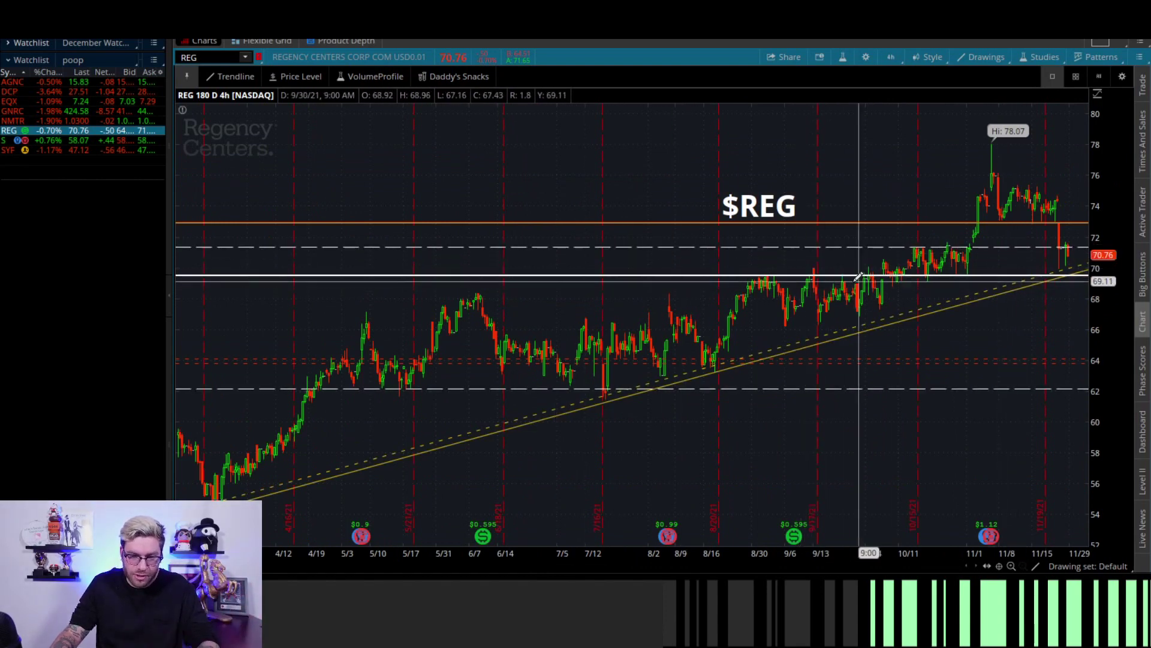
left_click_drag(1075, 256, 1077, 265)
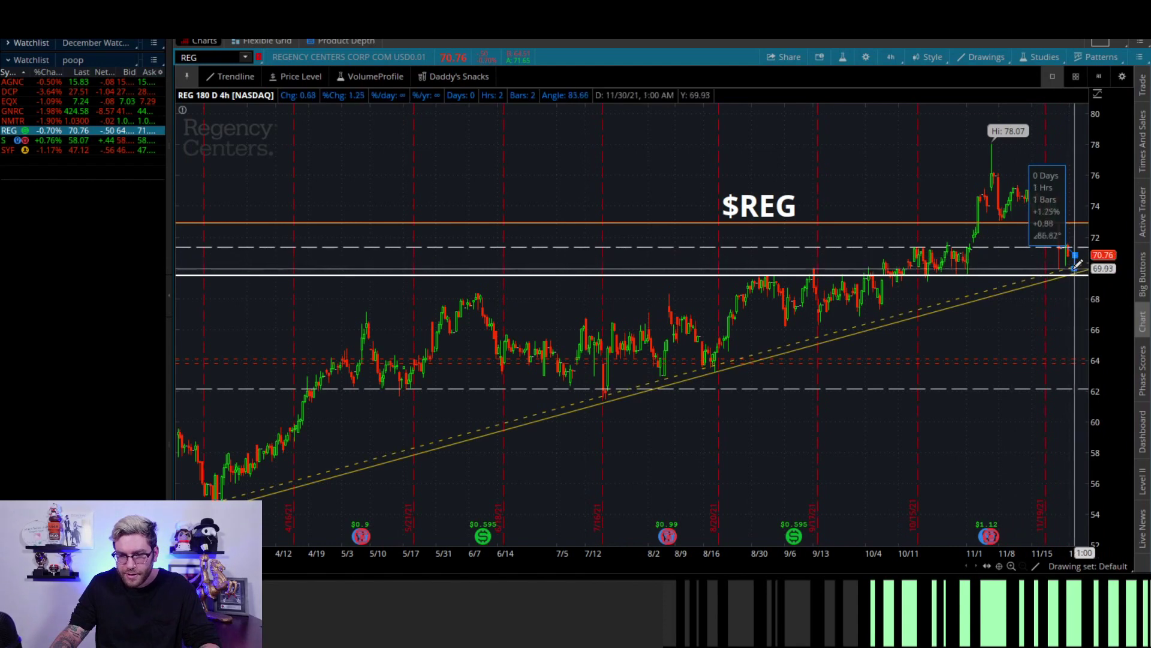
left_click_drag(1087, 139, 1087, 78)
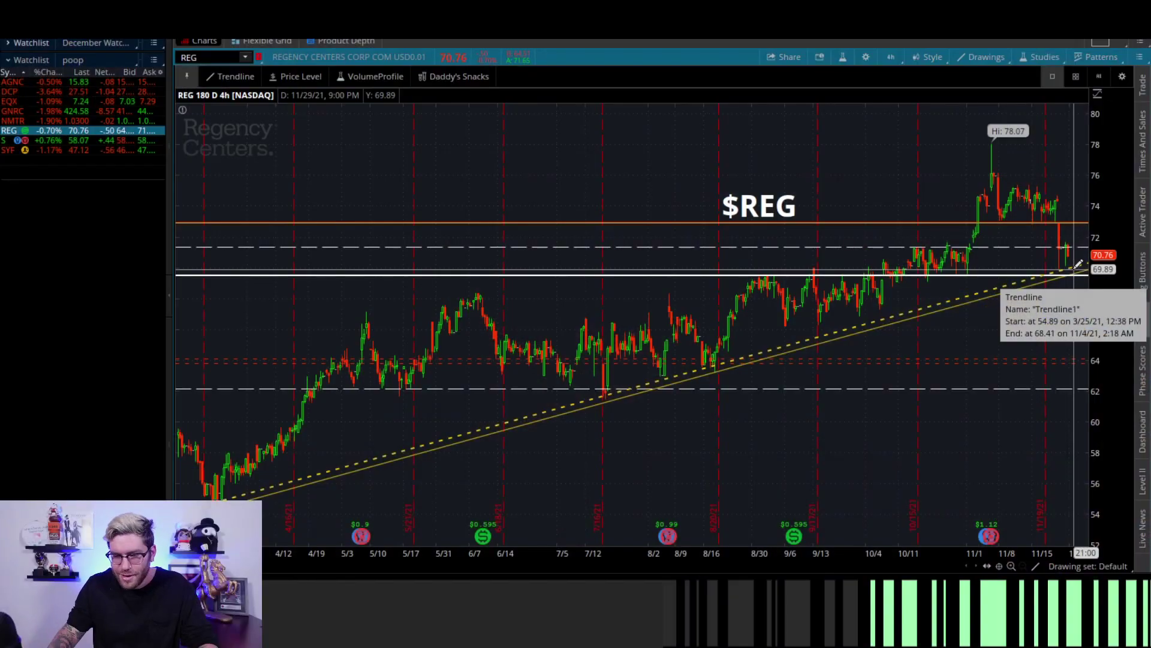
left_click_drag(1078, 270, 1087, 259)
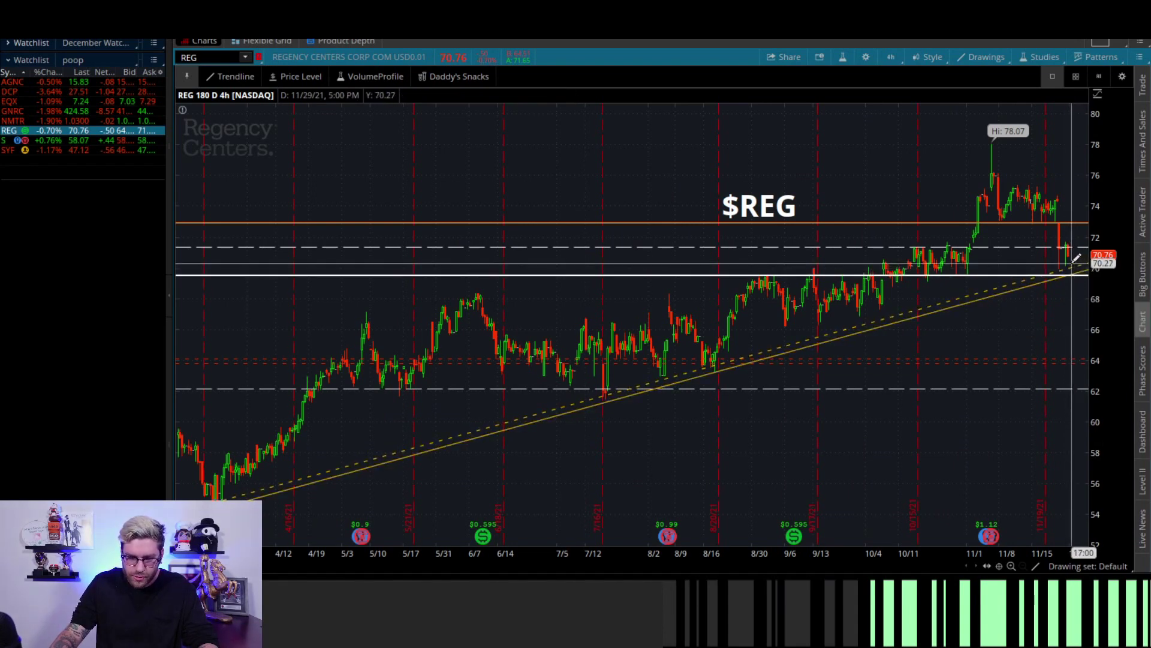
left_click_drag(1073, 252, 1071, 271)
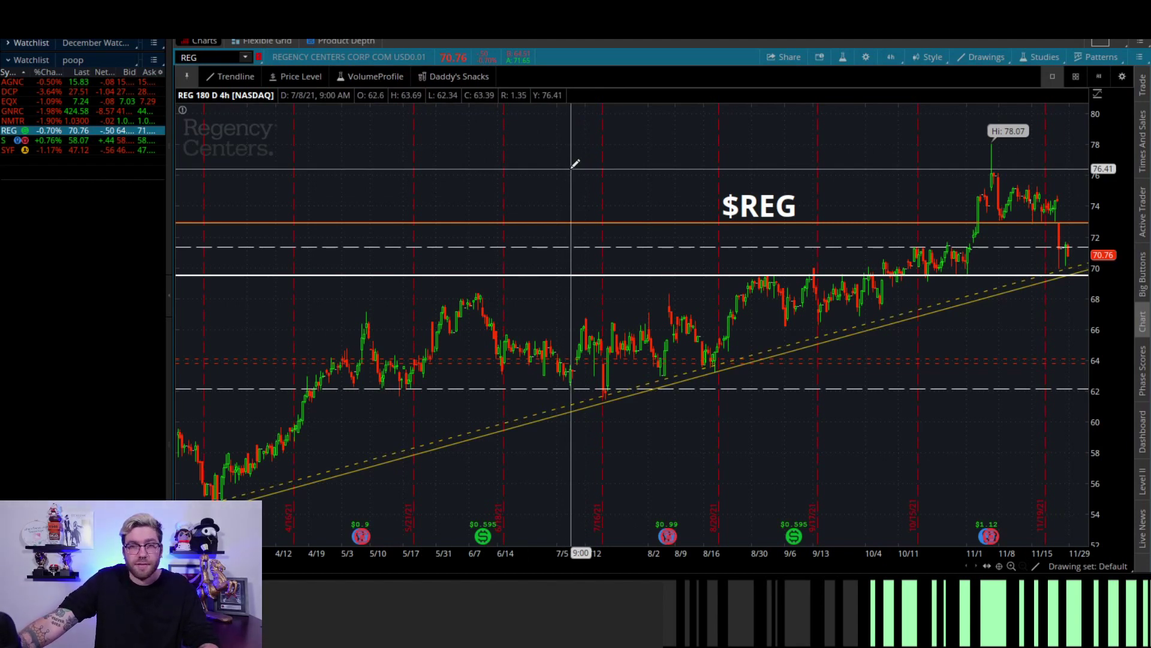
- Load the Daddy's Snacks study set on REG and examine its latest candles against the moving averages and indicators
left_click(479, 78)
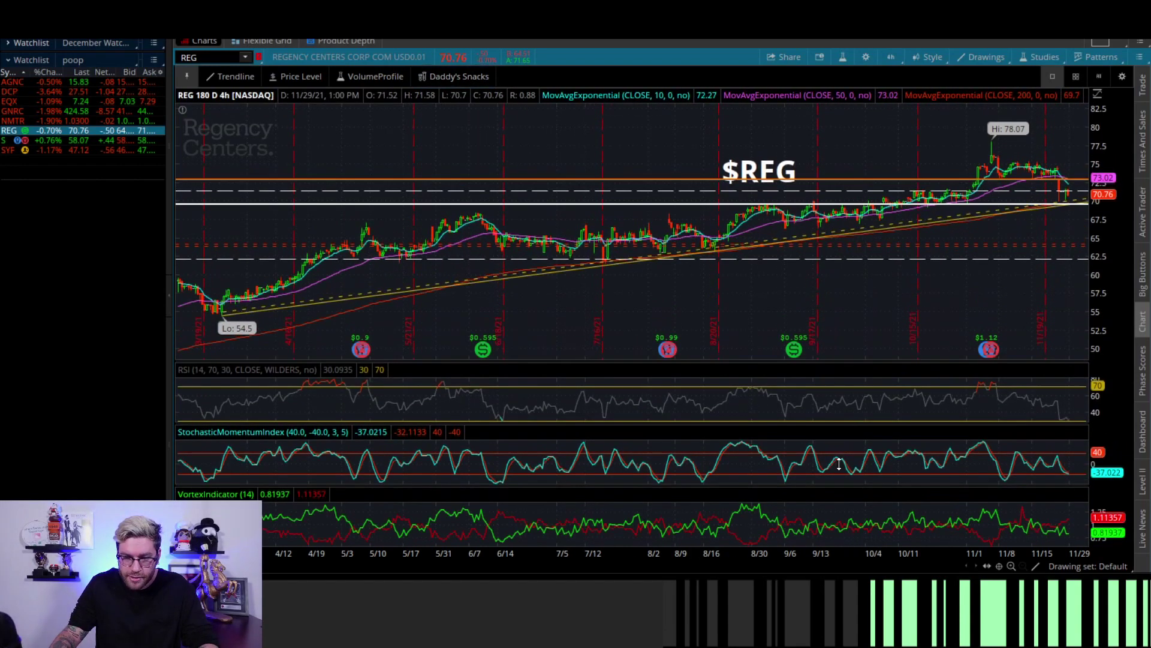
scroll(576, 275, "up", 5)
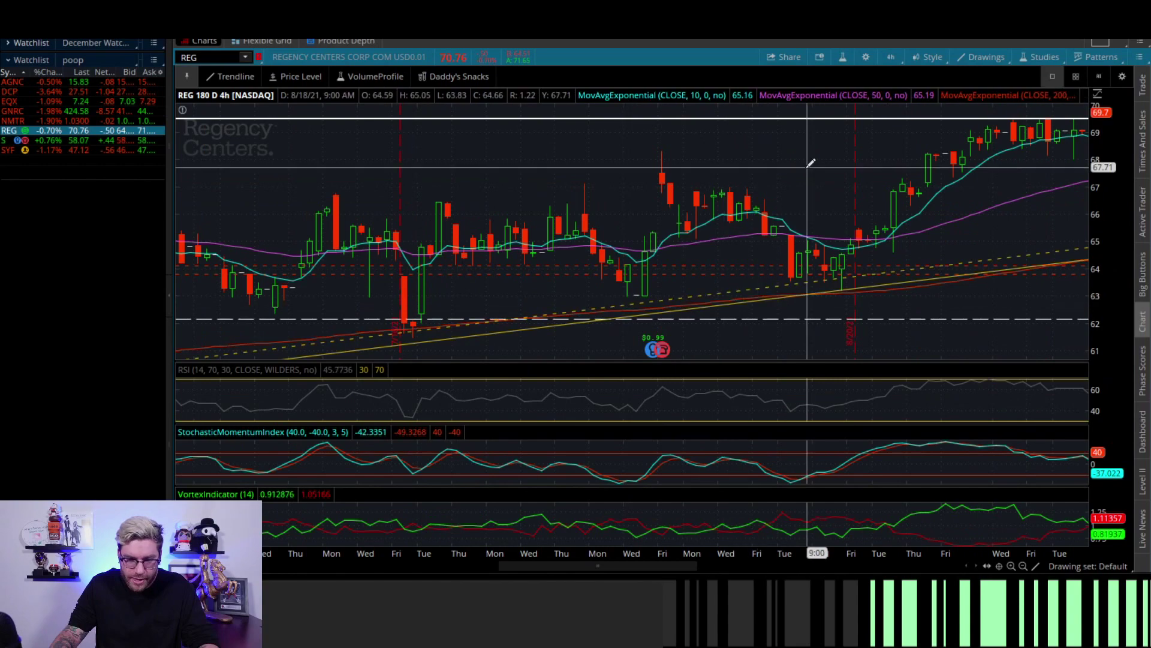
scroll(810, 159, "down", 5)
scroll(1016, 265, "up", 4)
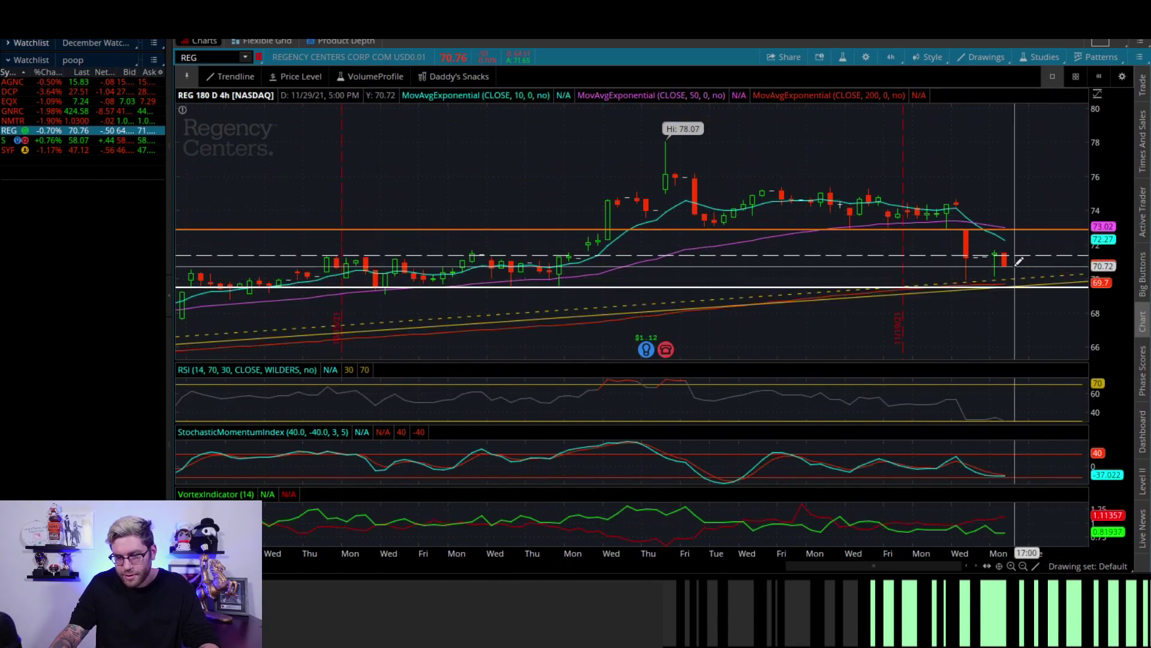
left_click_drag(941, 268, 943, 265)
scroll(943, 266, "down", 5)
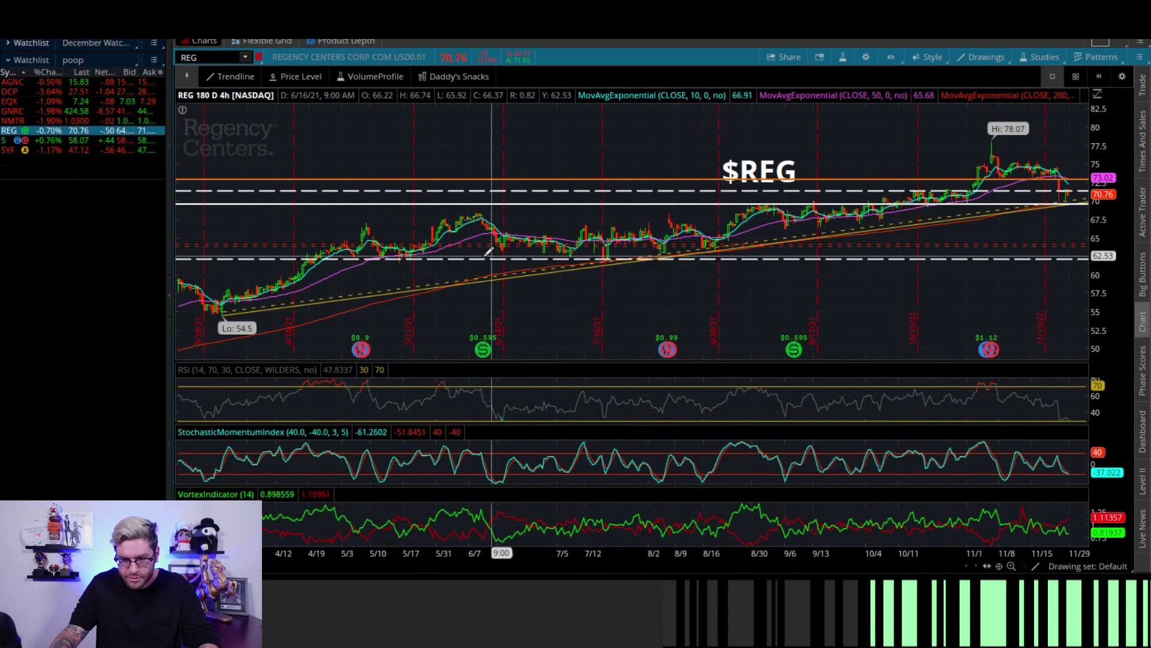
- Clear REG's drawing set to view the moving averages alone and undo the clearing
right_click(726, 207)
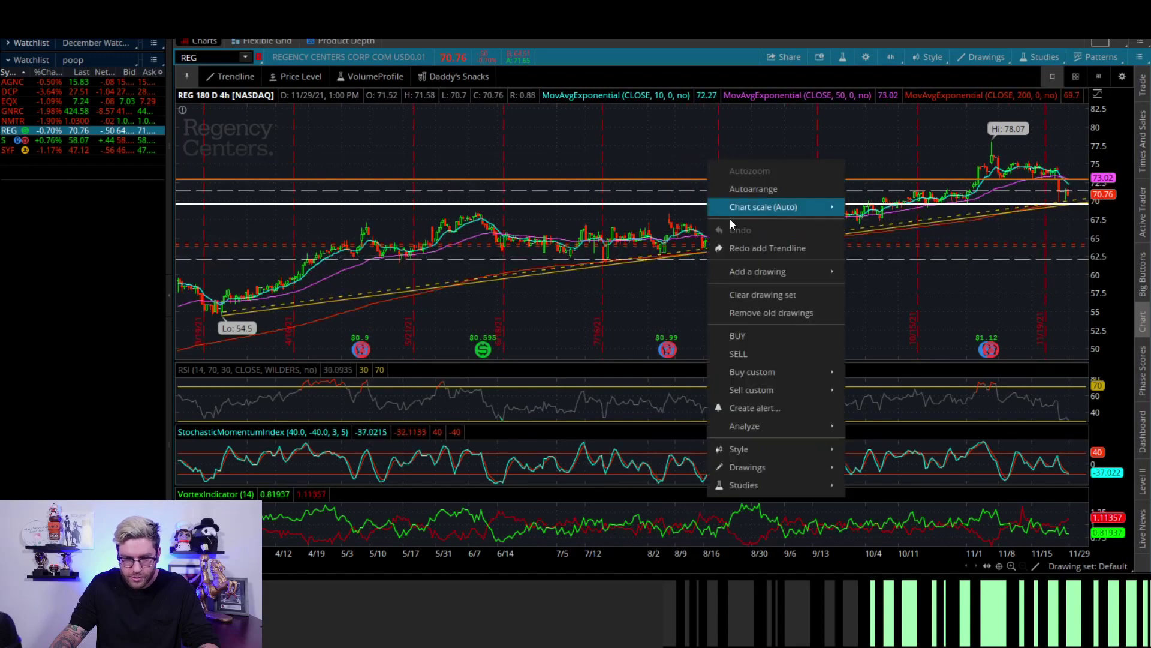
left_click(758, 294)
left_click(622, 75)
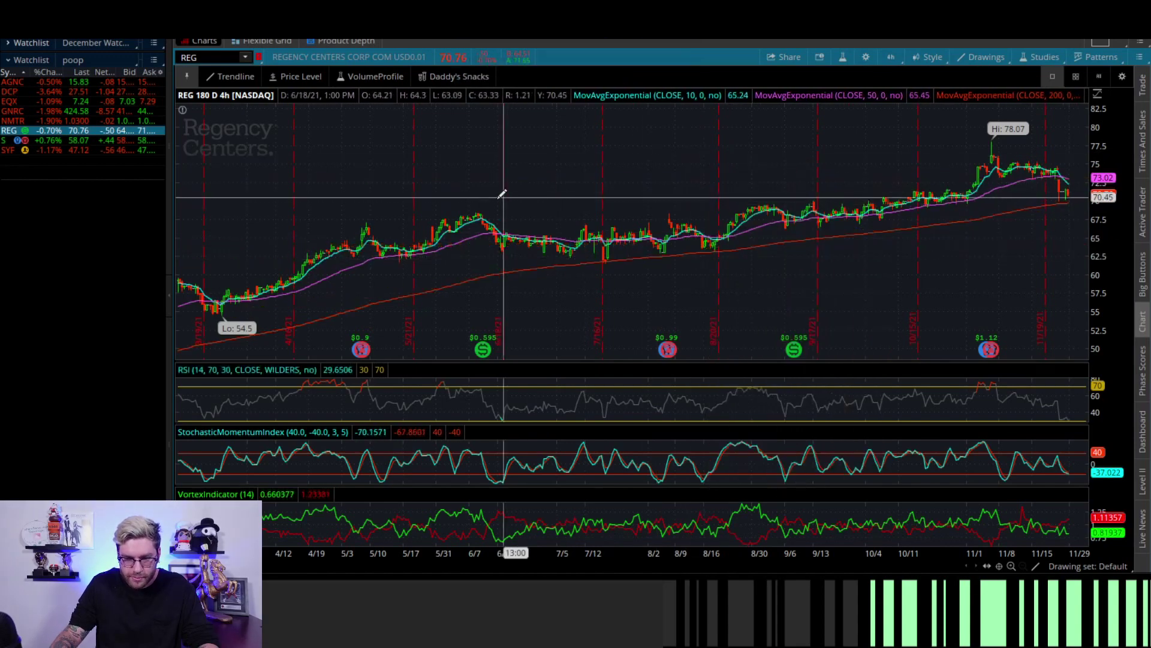
key("ctrl+z")
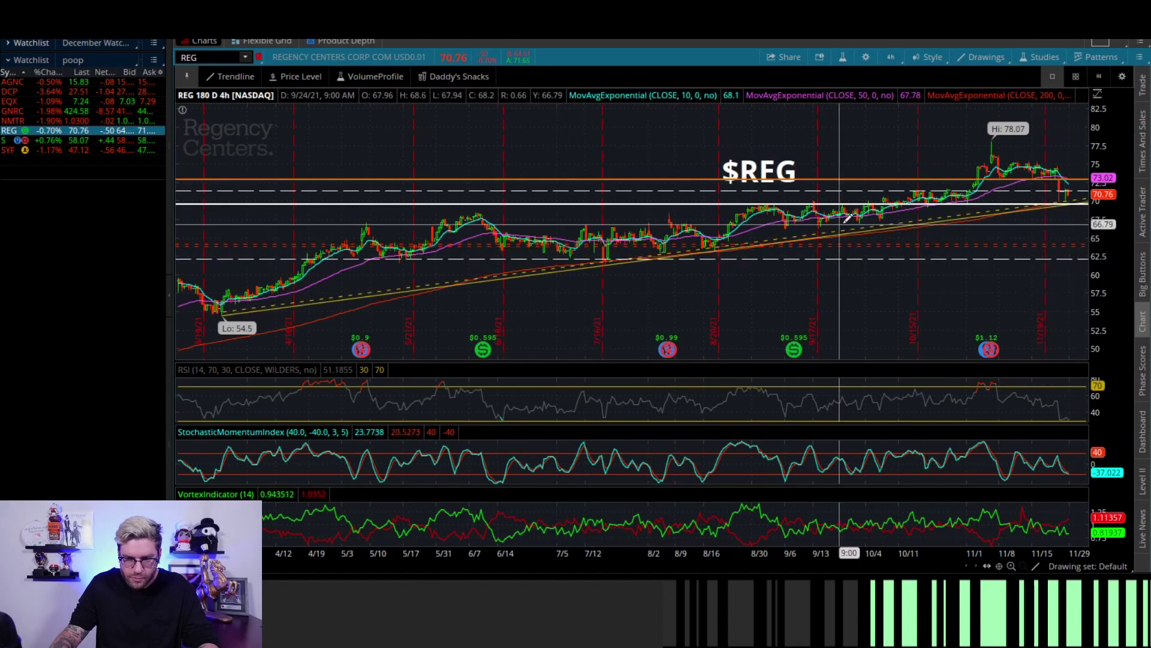
- Examine REG's latest candles and draw divergence lines across the November lows on the StochasticMomentumIndex and the price chart
scroll(842, 222, "up", 3)
scroll(1027, 206, "down", 3)
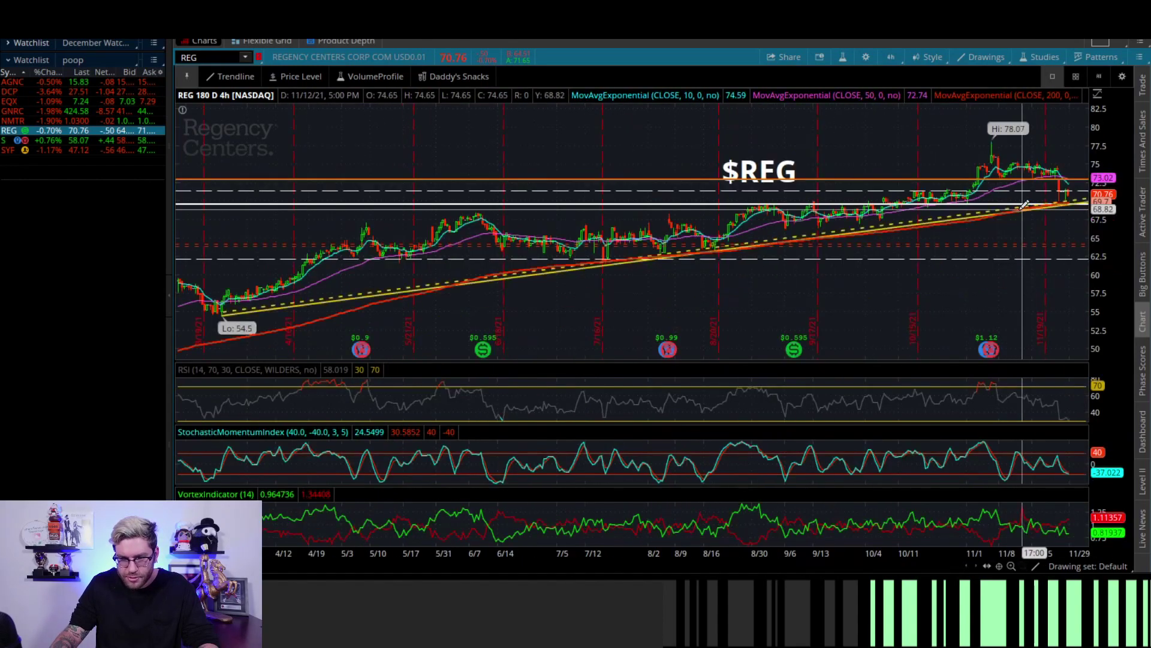
scroll(1047, 242, "up", 3)
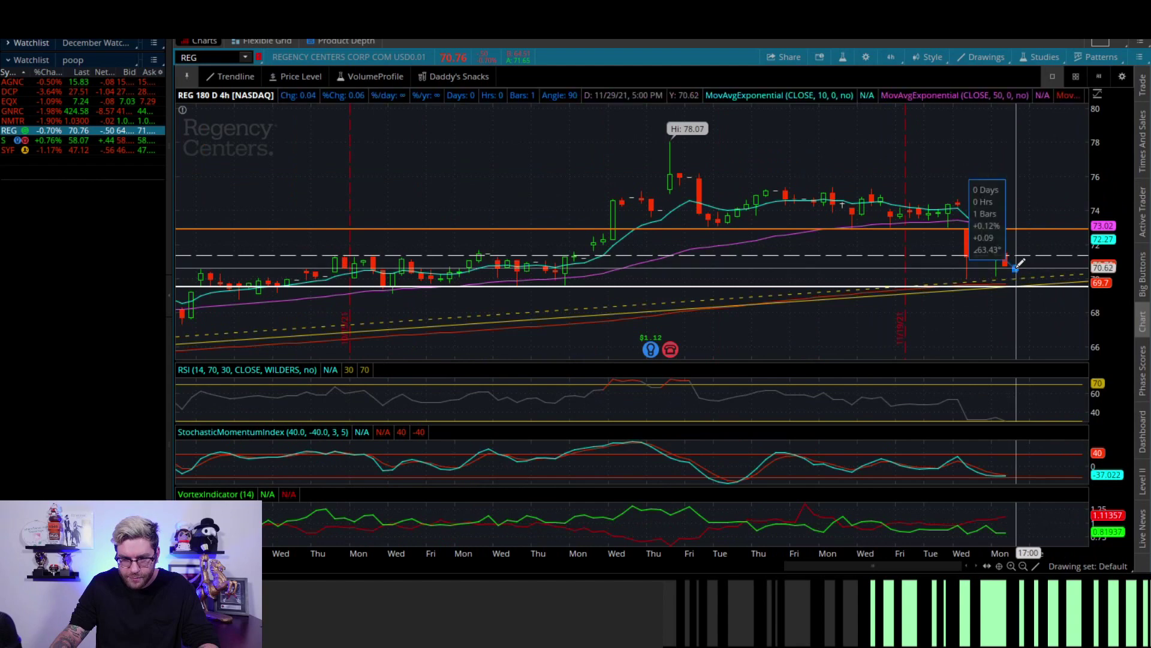
scroll(1030, 187, "down", 3)
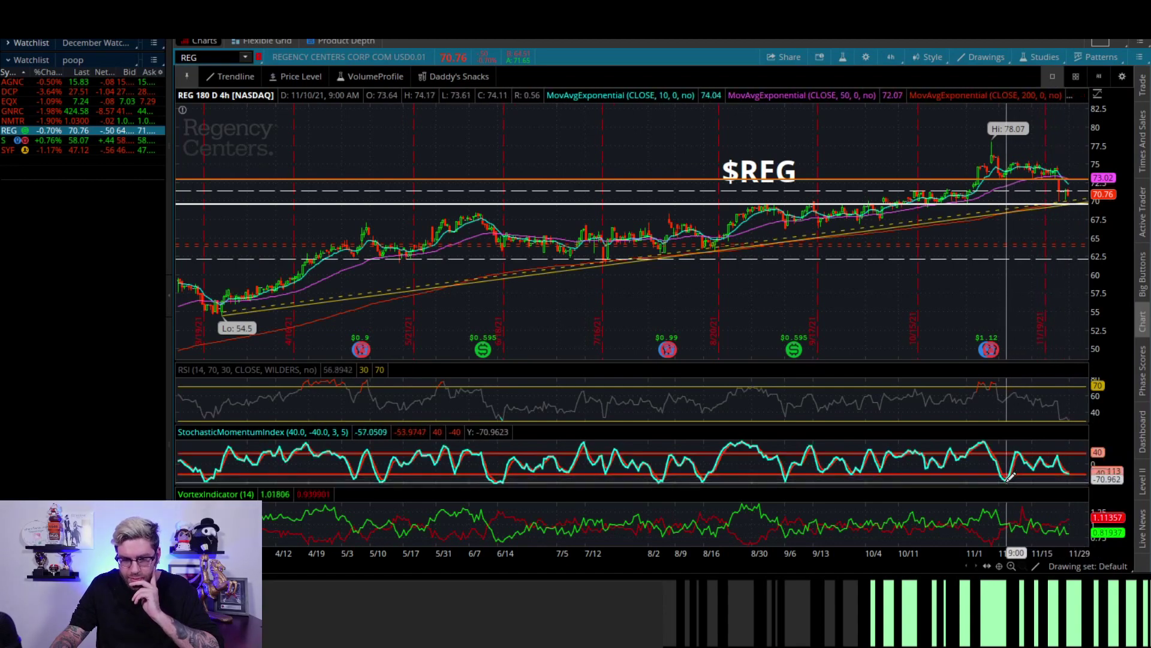
left_click_drag(1010, 477, 1074, 473)
left_click_drag(1004, 177, 1063, 198)
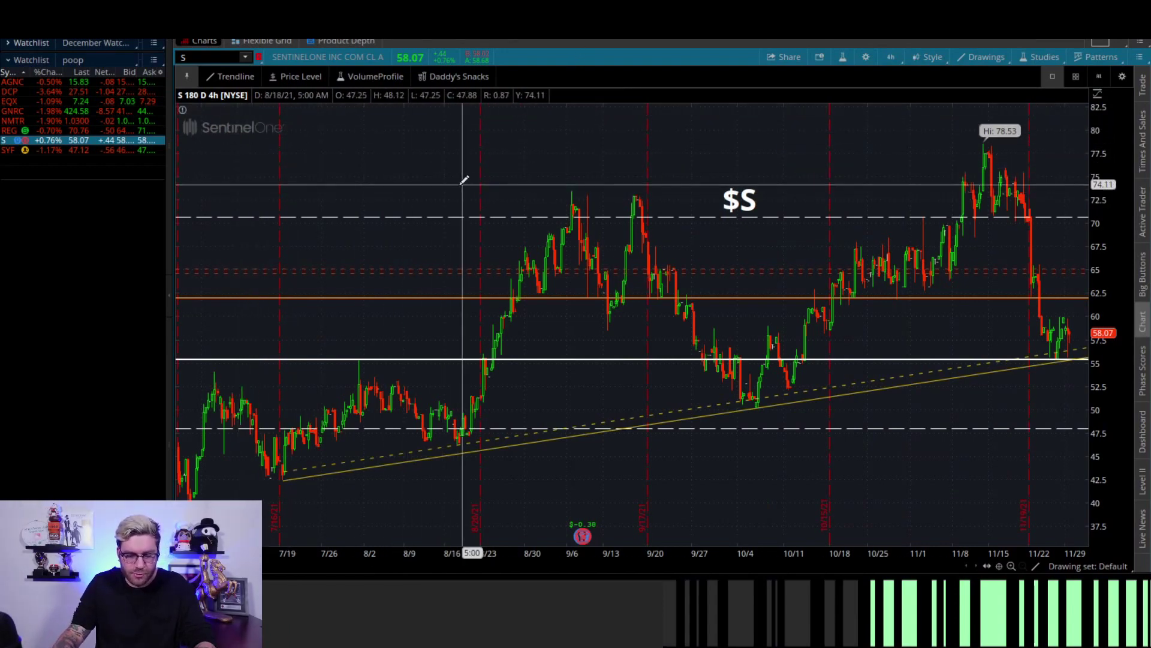
- View S at 10 Y : 1D, return to 180 D : 4h, and try a rising trendline beneath its lows
left_click(546, 312)
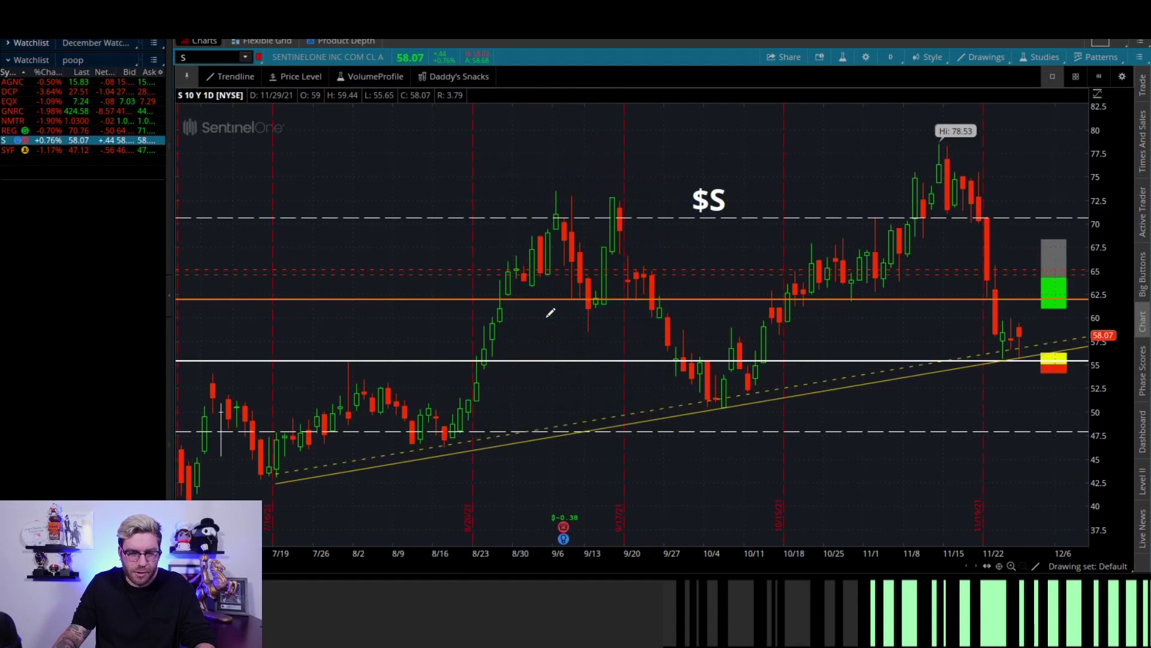
left_click(537, 294)
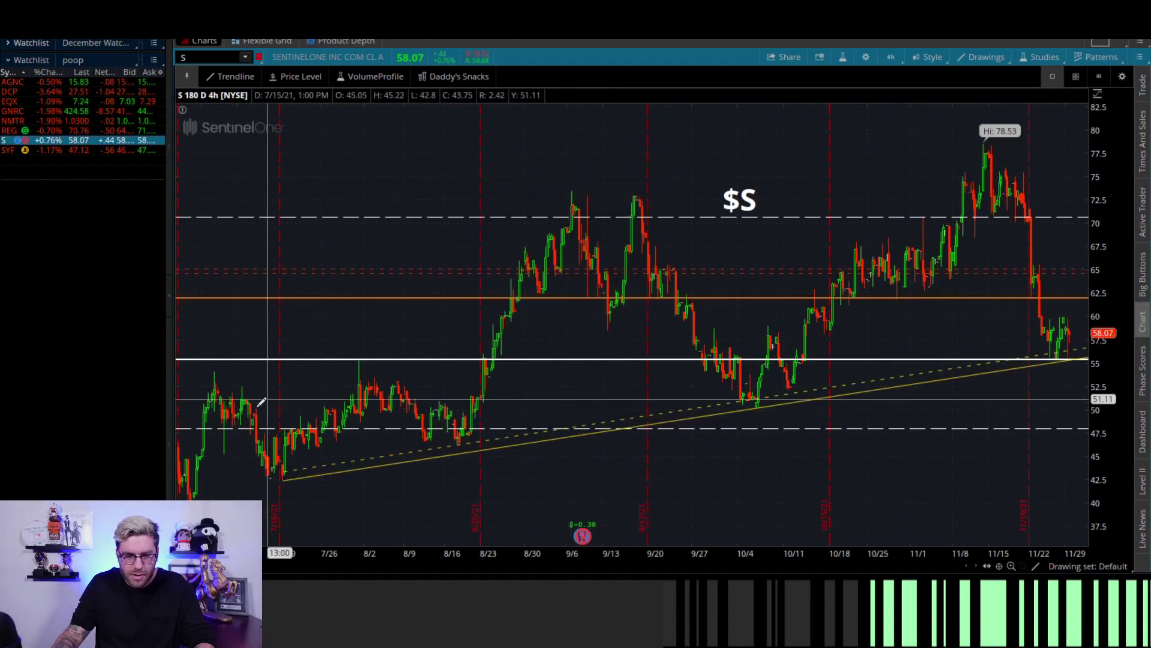
left_click_drag(197, 496, 1088, 354)
key("Delete")
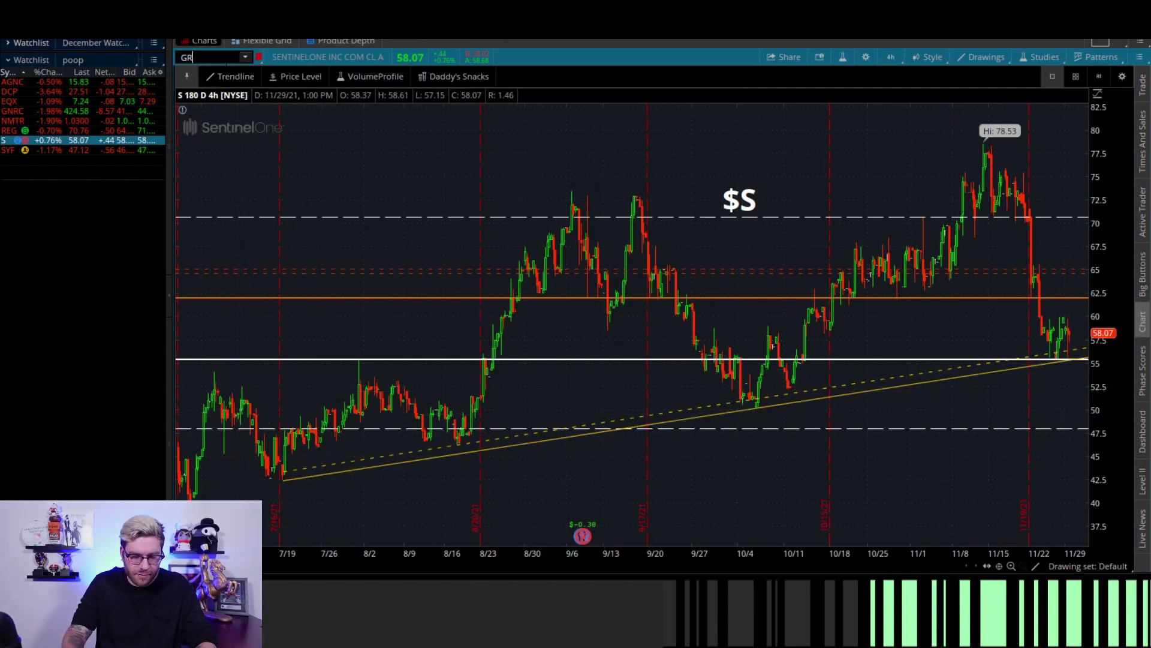
- Load the GRVI chart at 180 D : 4h to view it and return to S
key("Return")
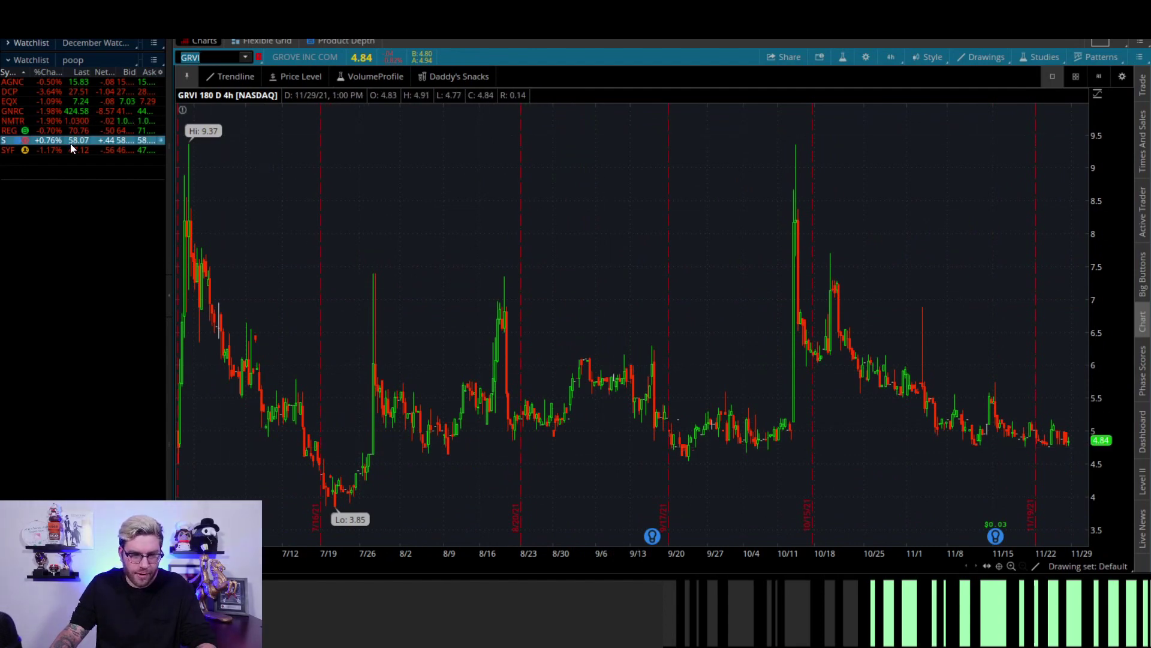
type("S")
key("Return")
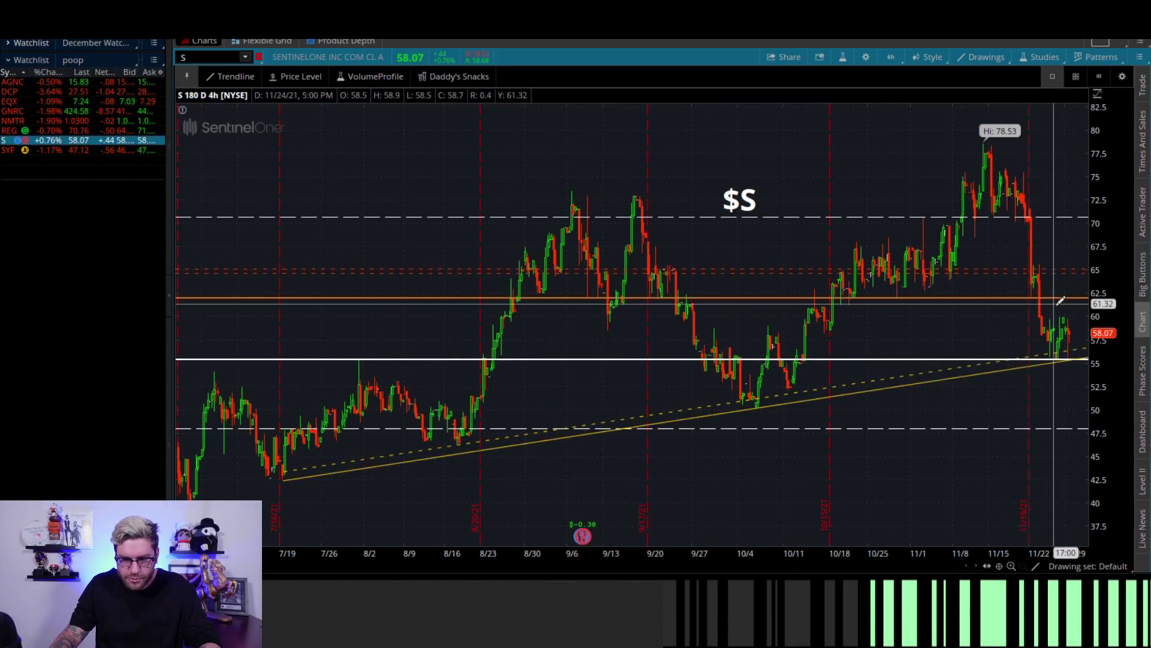
- Measure from S's latest candle to the white support and the upper dashed level, and check the dashed trendline's drawing options
left_click_drag(1077, 335, 1079, 360)
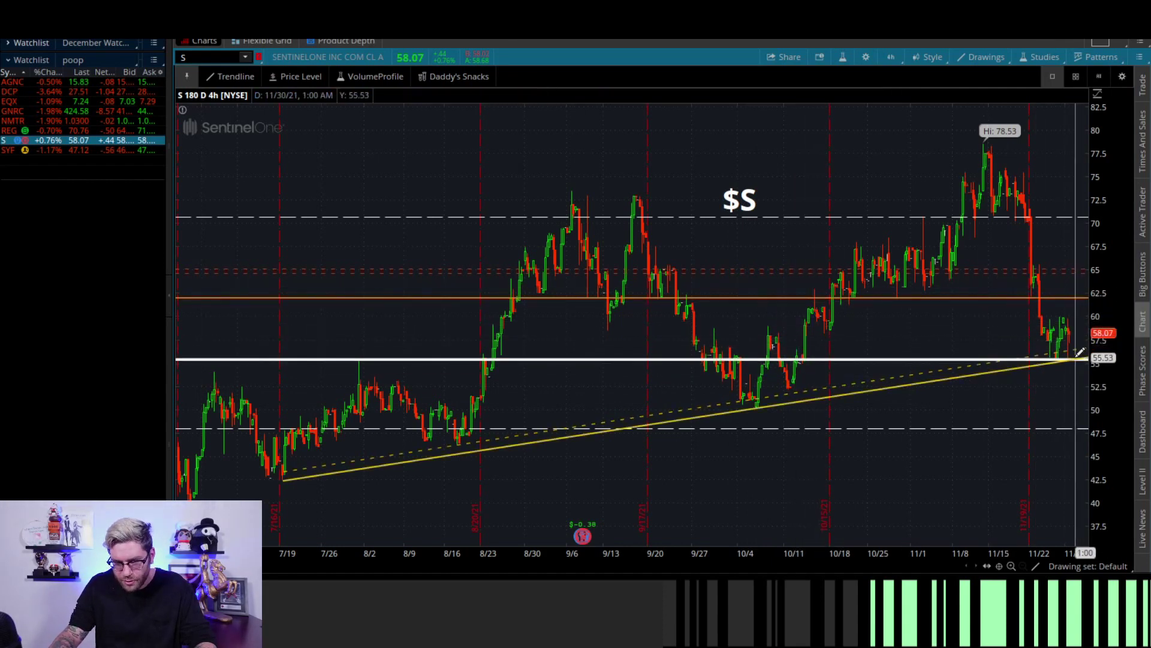
left_click_drag(1078, 330, 1079, 209)
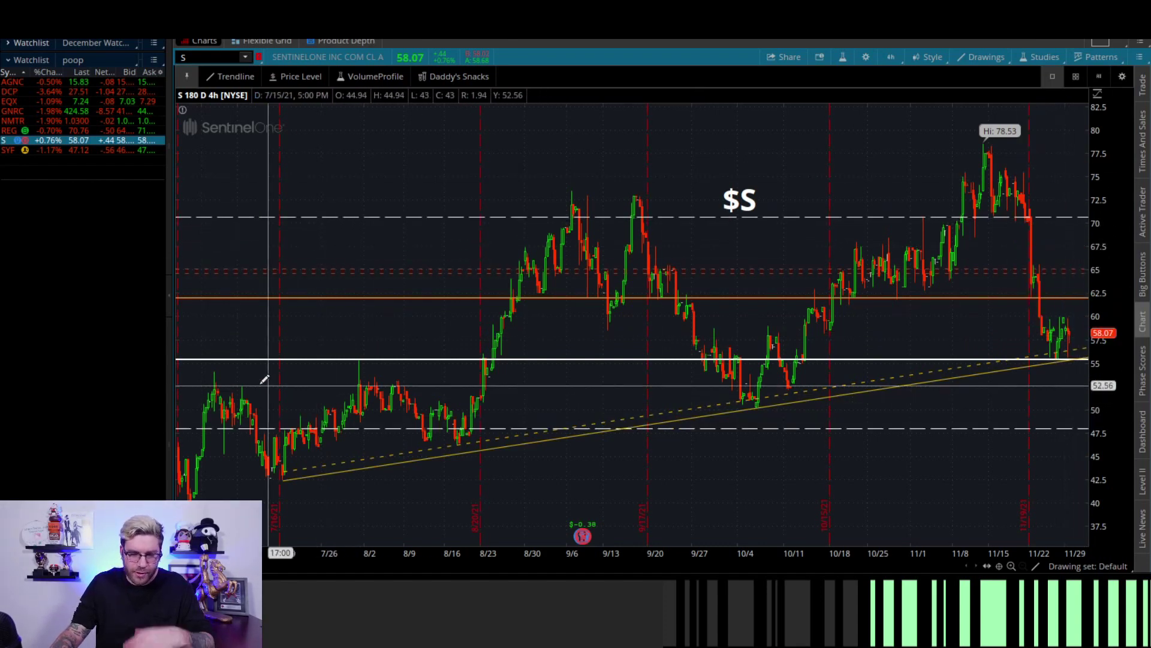
right_click(678, 413)
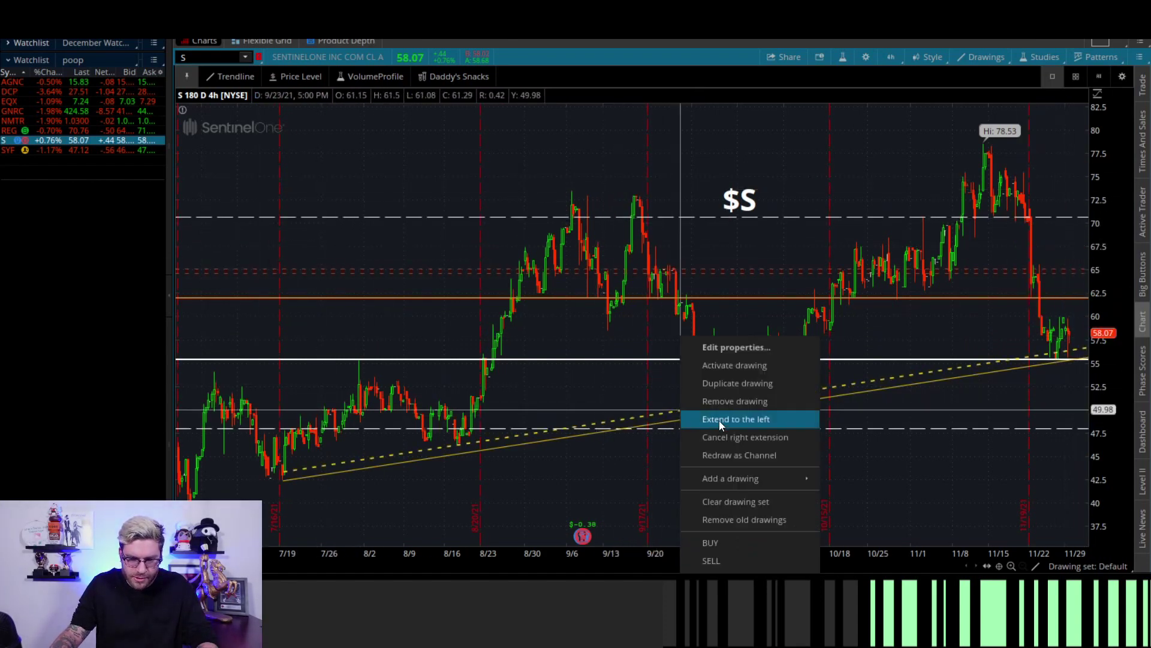
left_click(734, 455)
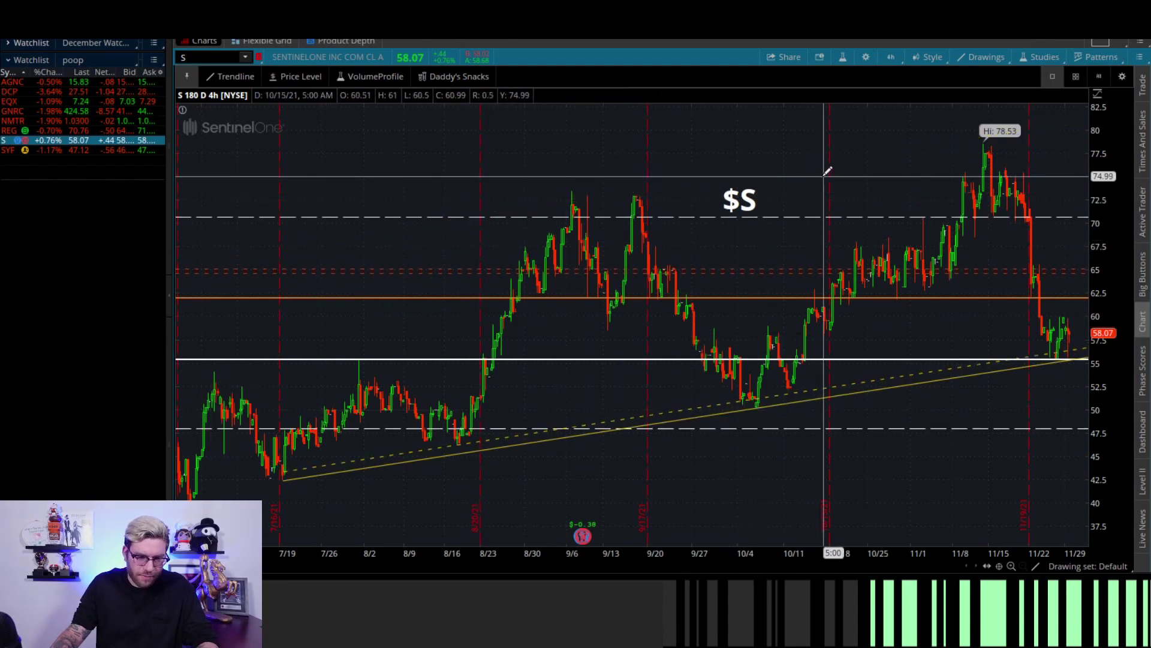
- Load the Daddy's Snacks study set on S, enlarge the price pane, and examine the latest candles against the moving averages and indicators
left_click(458, 78)
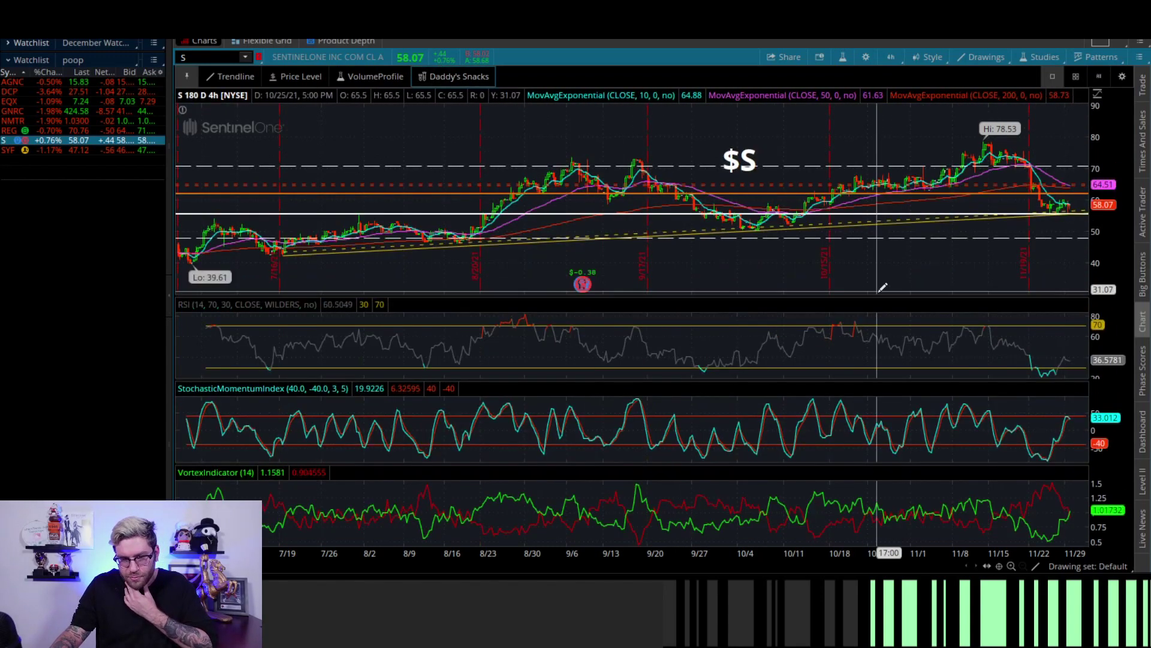
left_click_drag(894, 303, 895, 494)
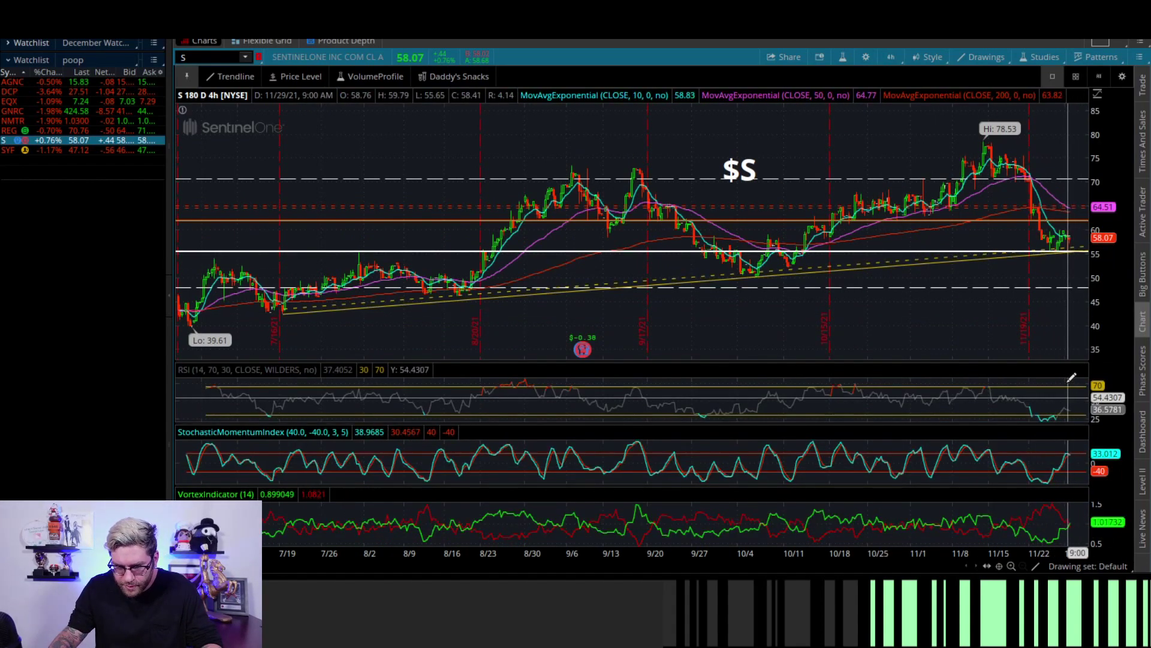
scroll(983, 306, "up", 5)
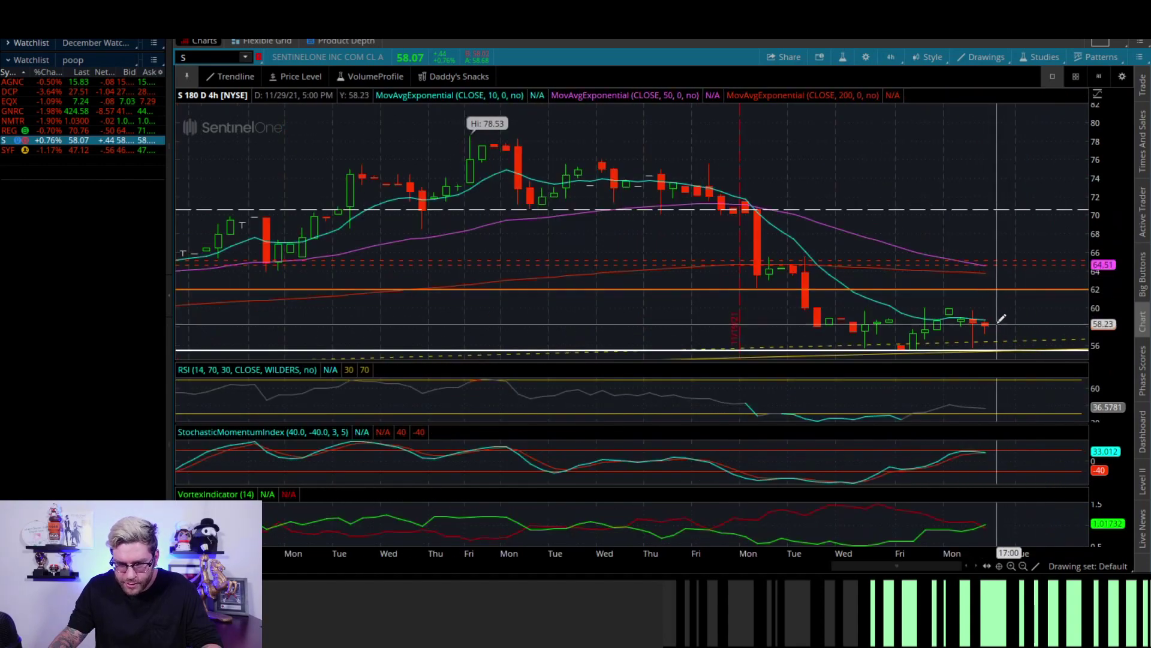
scroll(1022, 313, "down", 5)
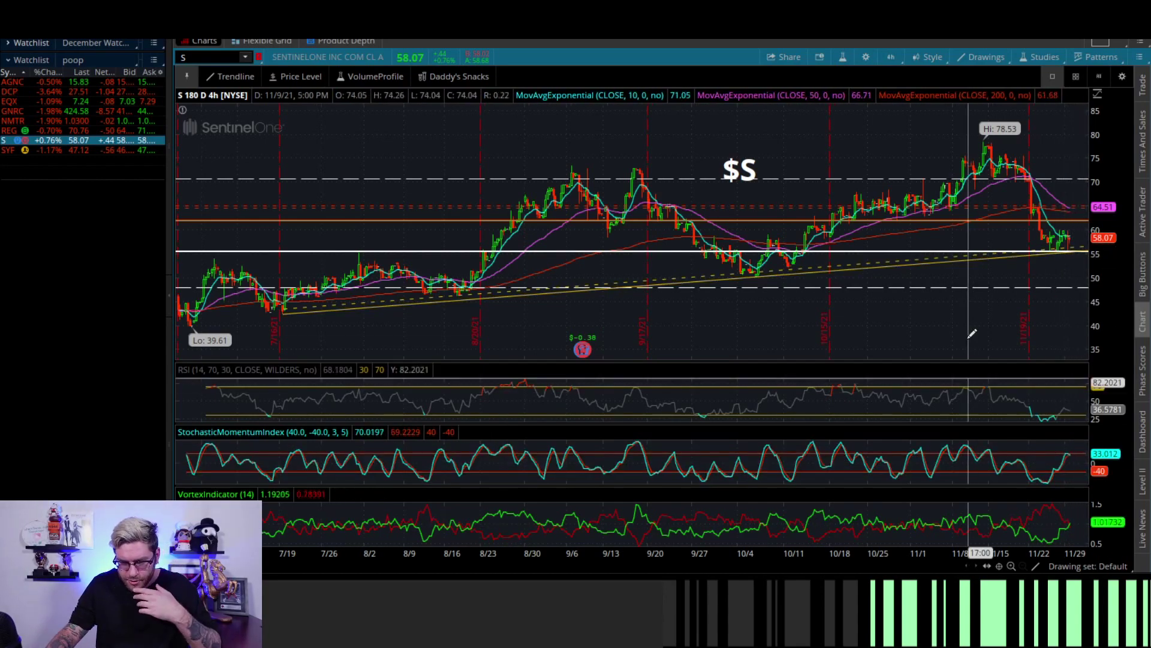
left_click_drag(971, 334, 1054, 504)
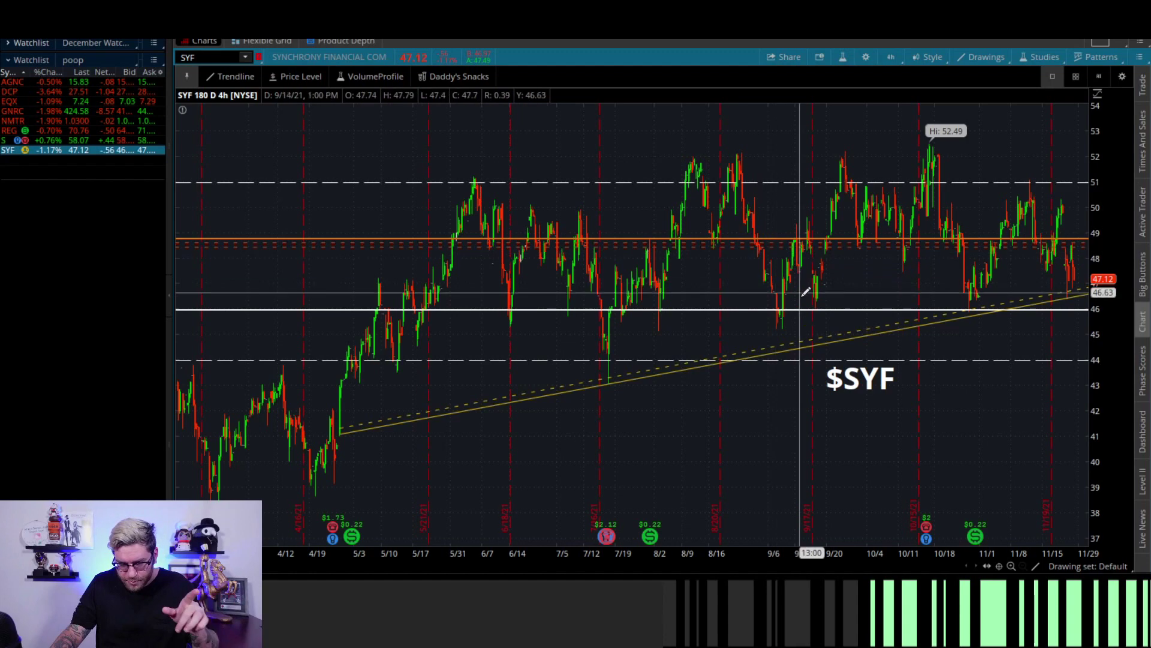
- Remove the dashed and solid yellow rising trendlines from the SYF chart
right_click(813, 340)
left_click(843, 386)
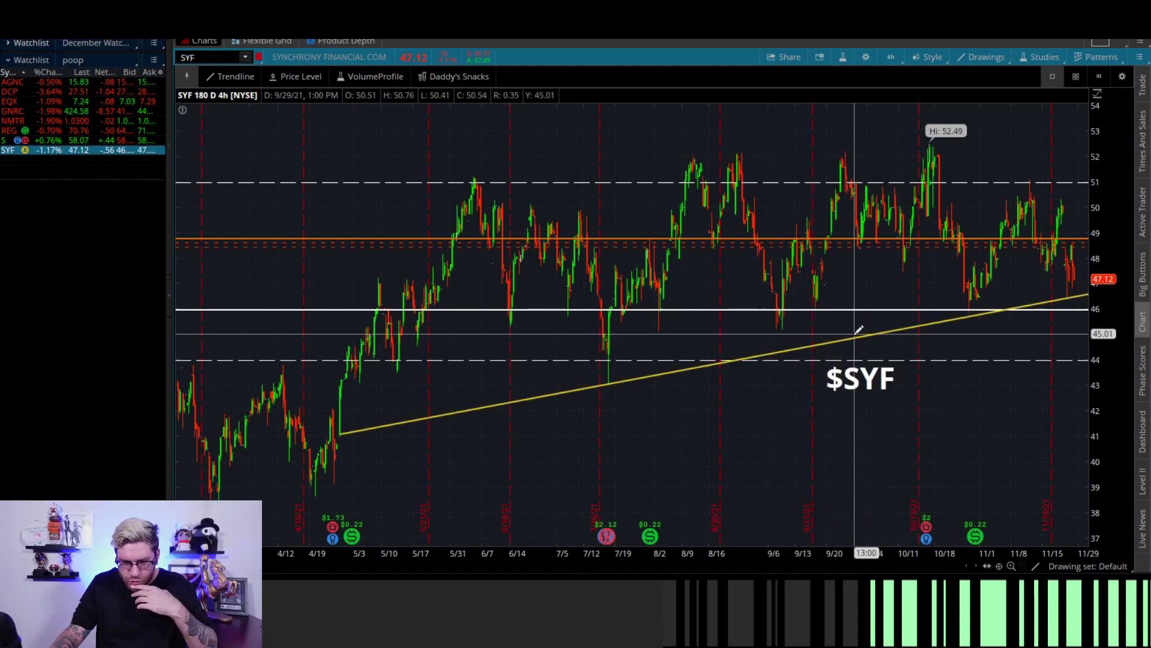
right_click(857, 344)
left_click(658, 370)
right_click(658, 370)
left_click(714, 399)
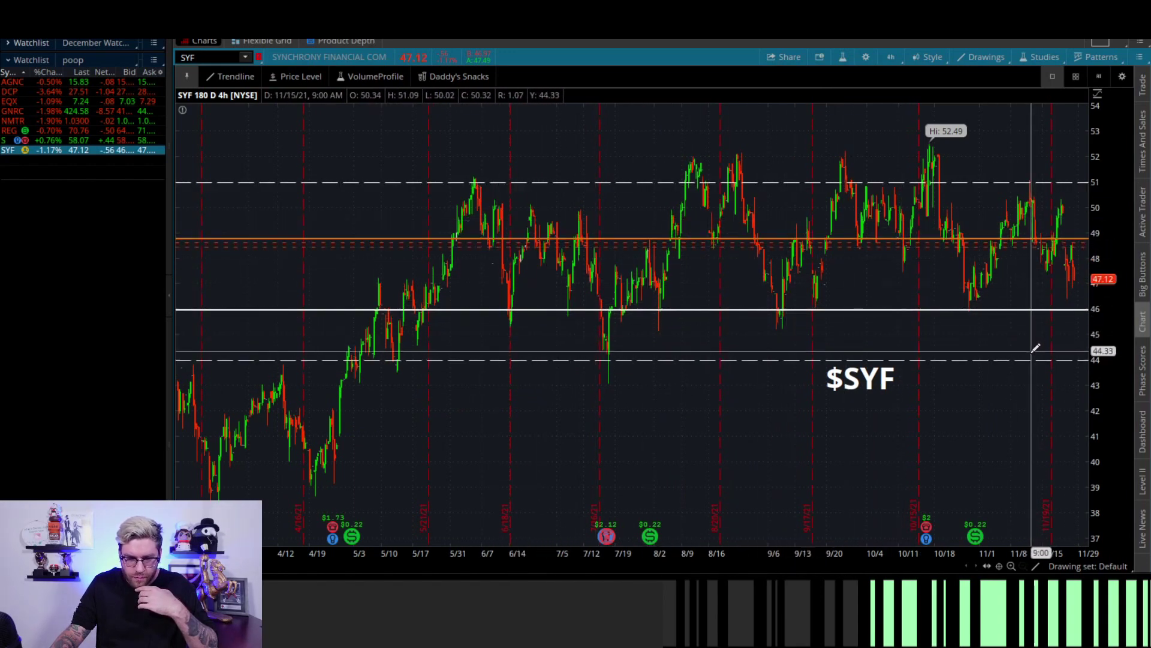
- Trace SYF's rising trendline and its rebound from the late-October low, and try a descending trendline from the October high
left_click_drag(339, 433, 972, 316)
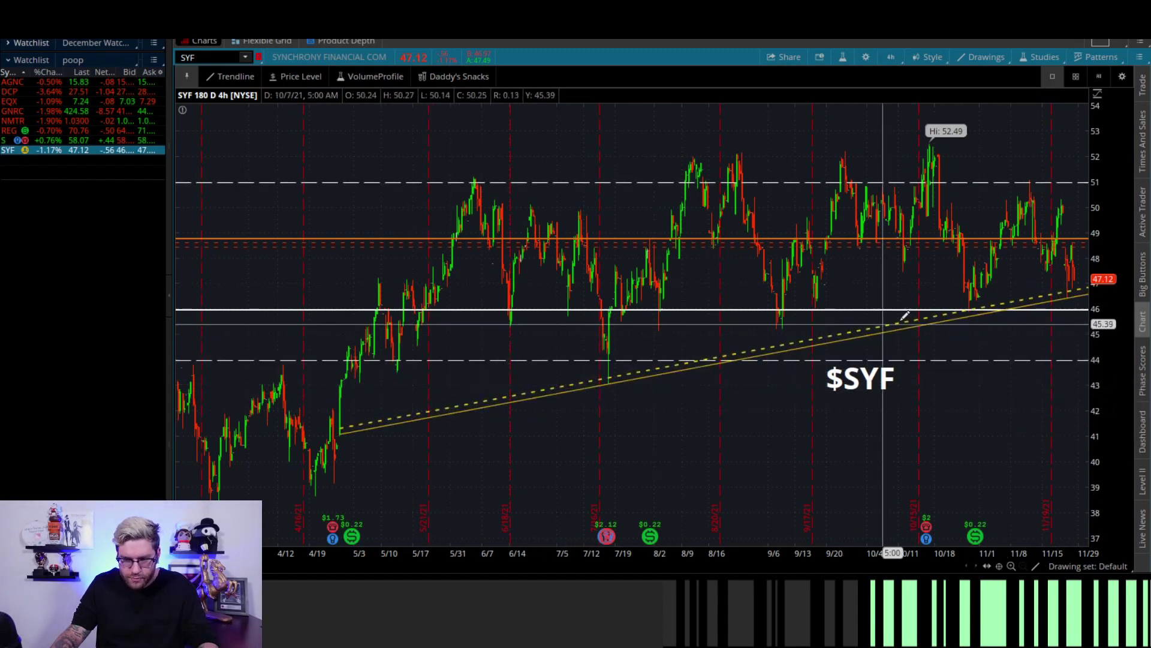
left_click_drag(965, 312, 1028, 180)
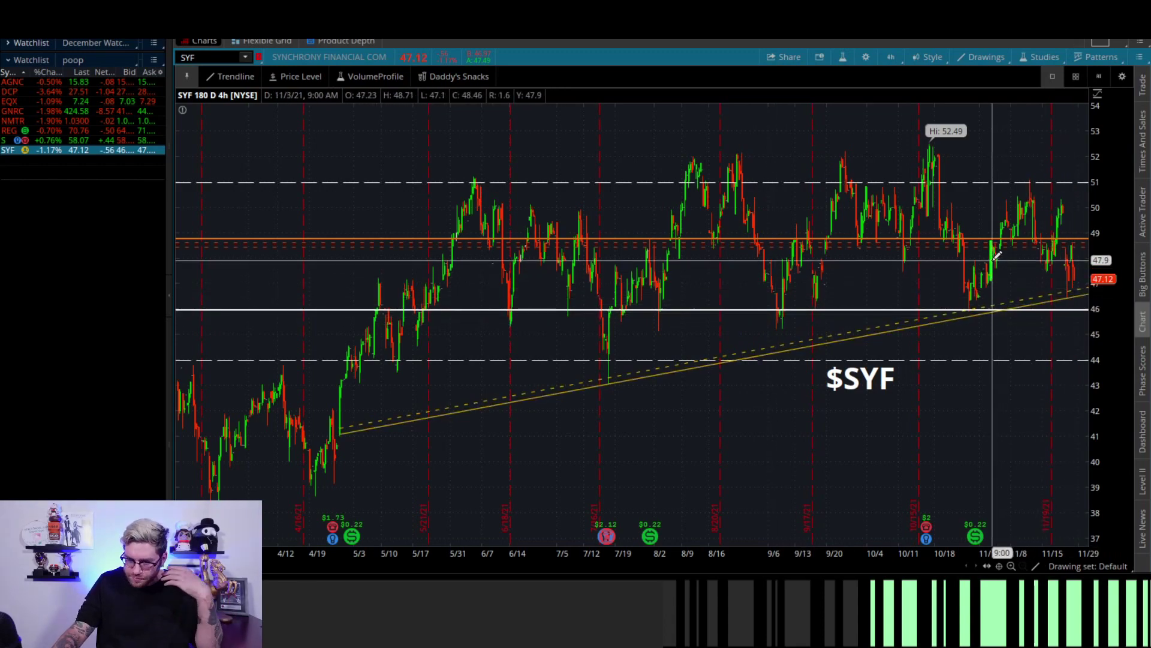
scroll(995, 166, "up", 3)
left_click(856, 142)
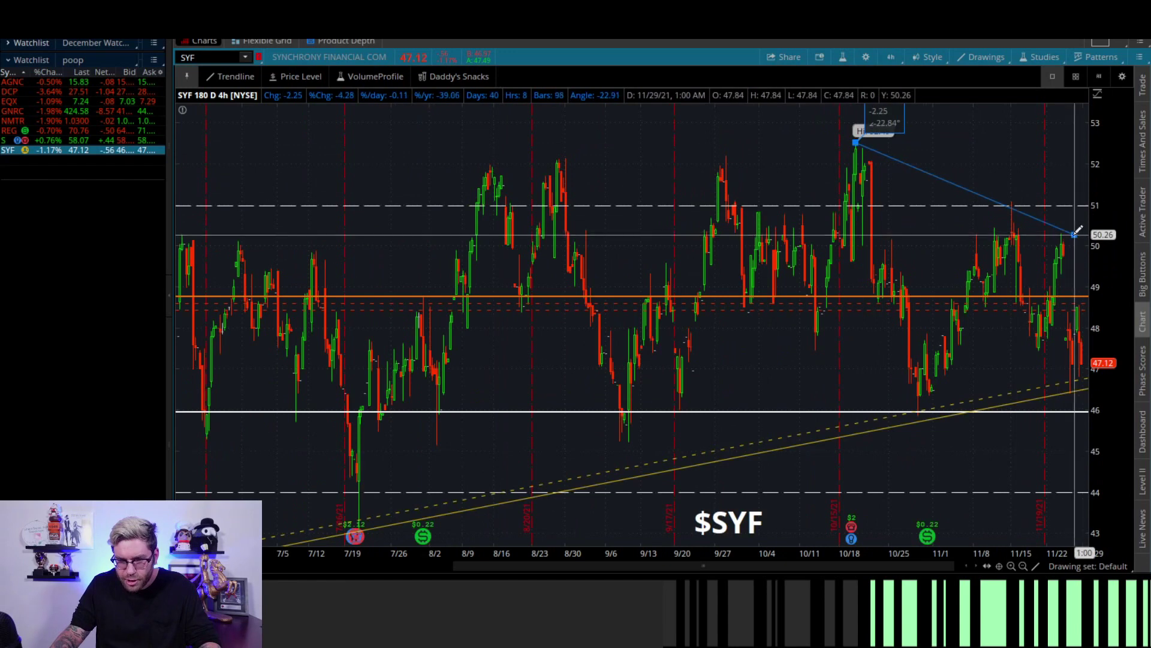
scroll(1073, 204, "down", 3)
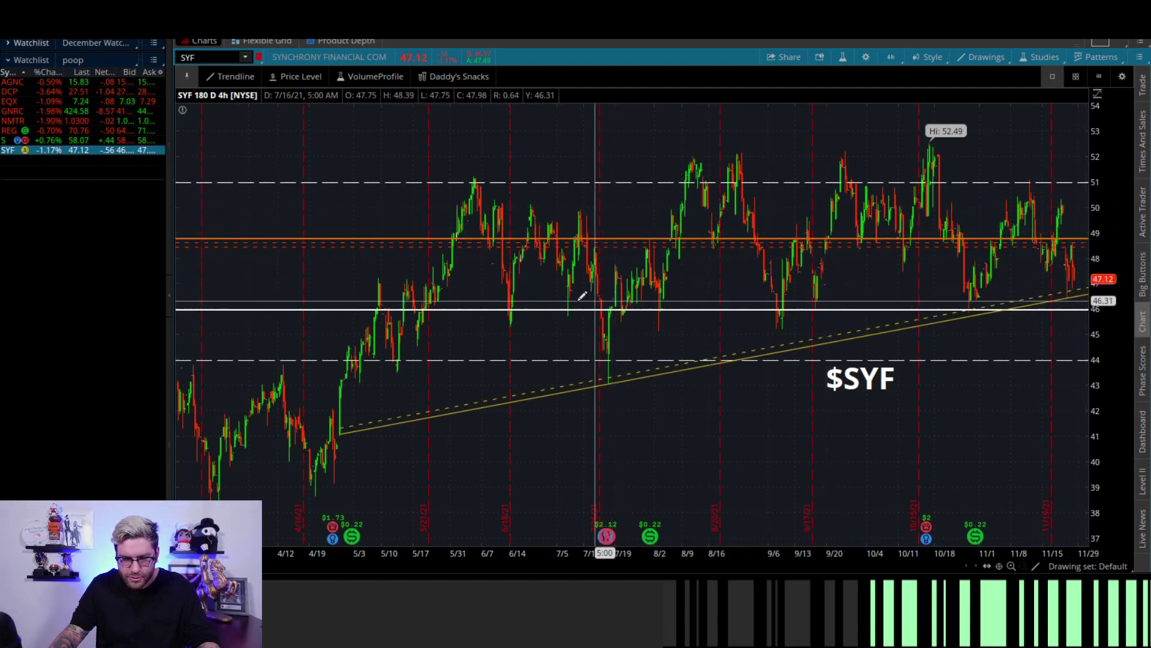
- Load the Daddy's Snacks study set on SYF and draw divergence lines across the November lows in price and the StochasticMomentumIndex
left_click(461, 77)
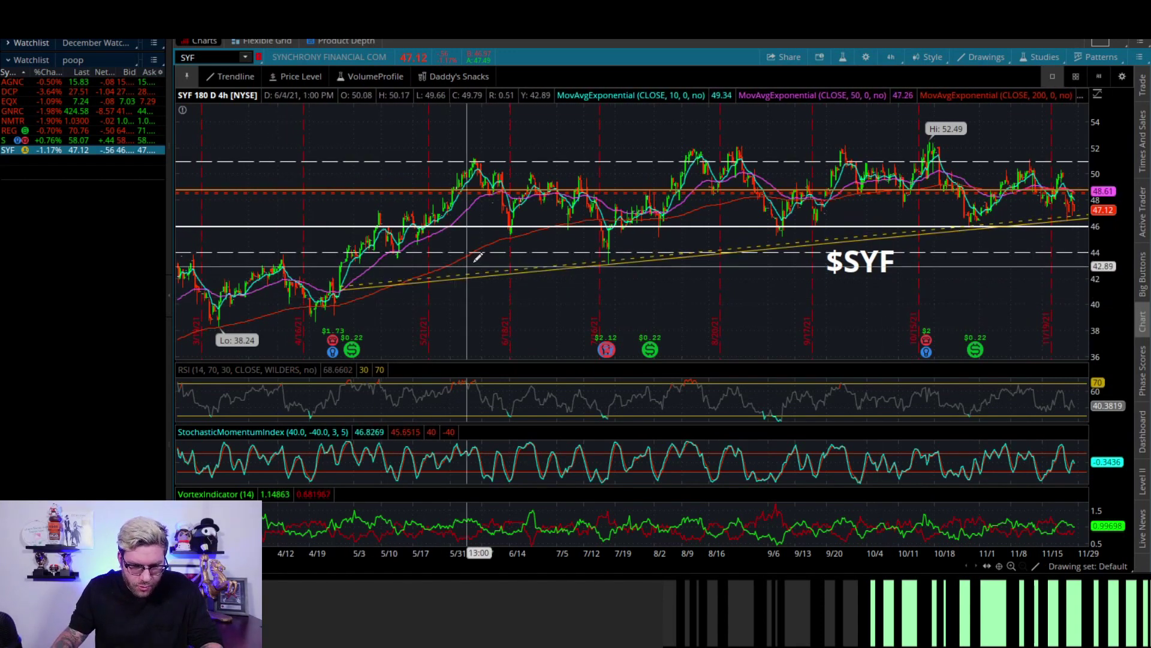
scroll(719, 225, "up", 3)
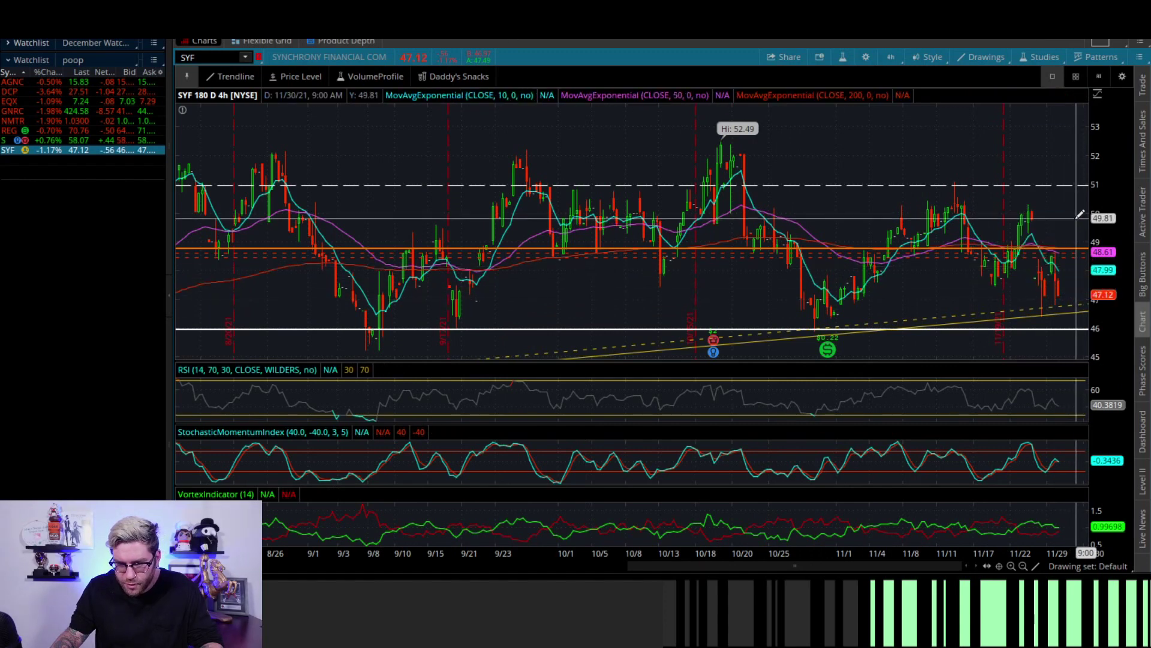
scroll(1079, 216, "down", 3)
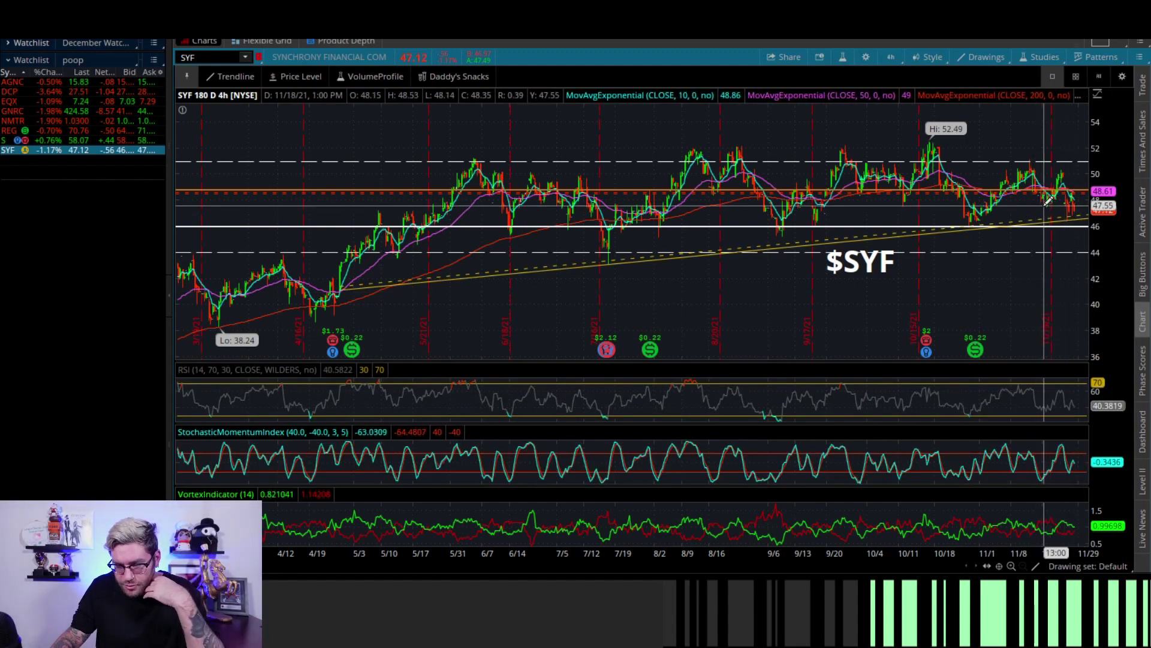
left_click_drag(1046, 201, 1066, 472)
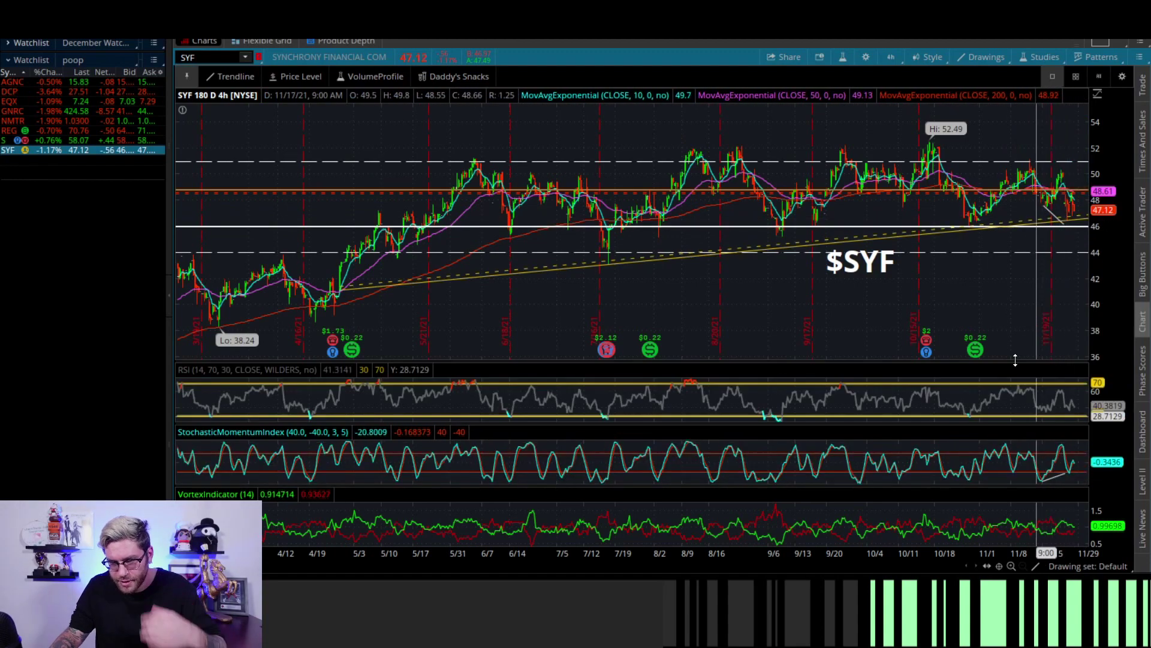